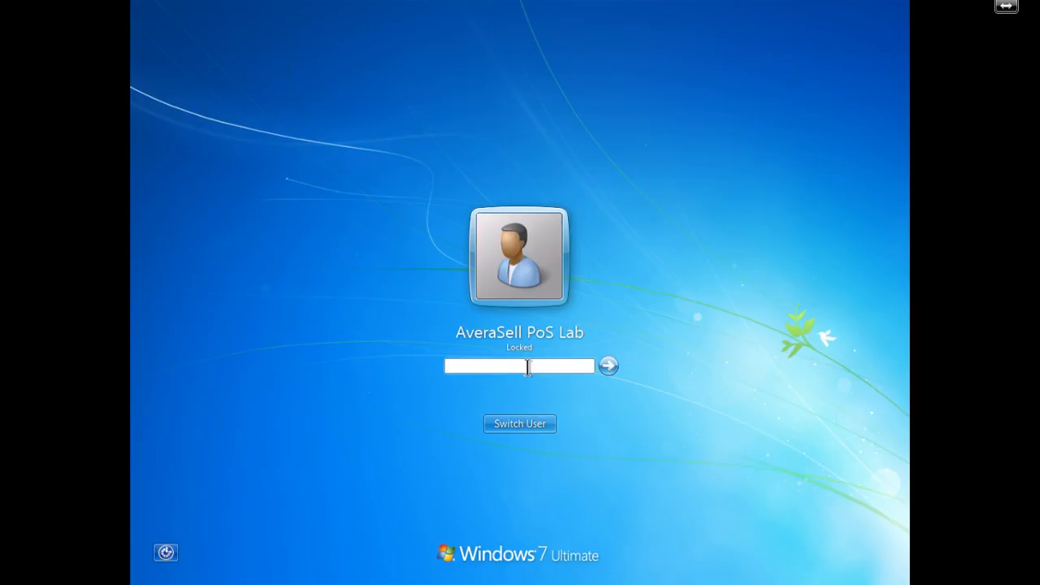
- Unlock the Windows 7 account by entering its password at the logon box
type("•••••••••")
key("Return")
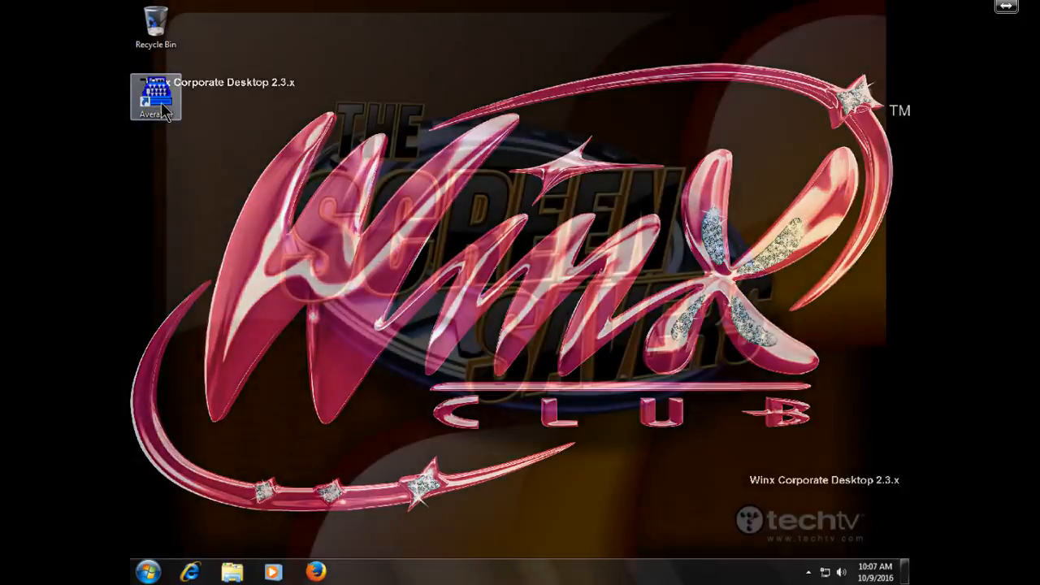
- Launch AveraSell, open Blink's Video Game Emporium, dismiss the security notices and pick Register 1
double_click(162, 104)
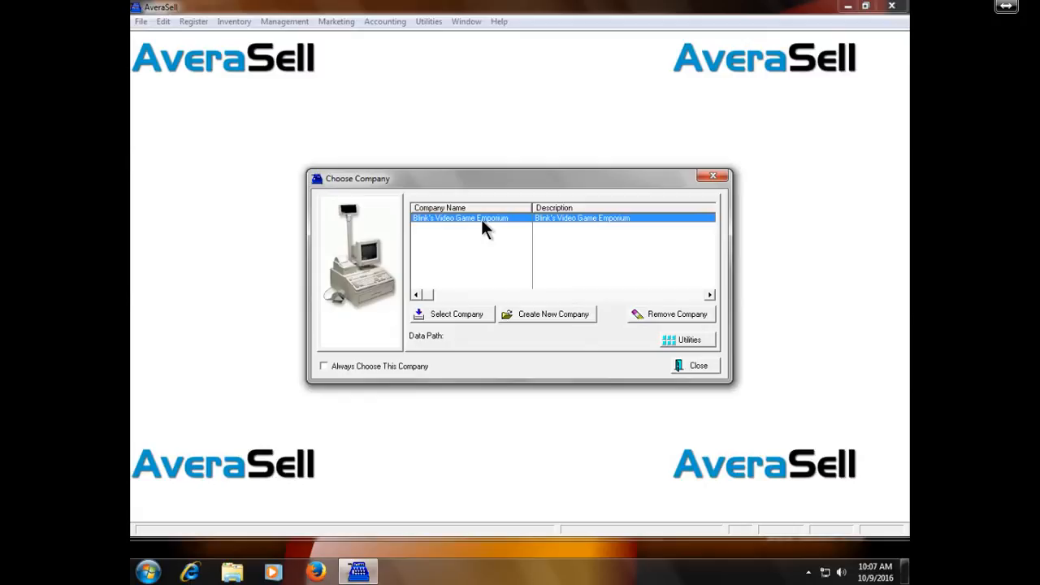
double_click(484, 217)
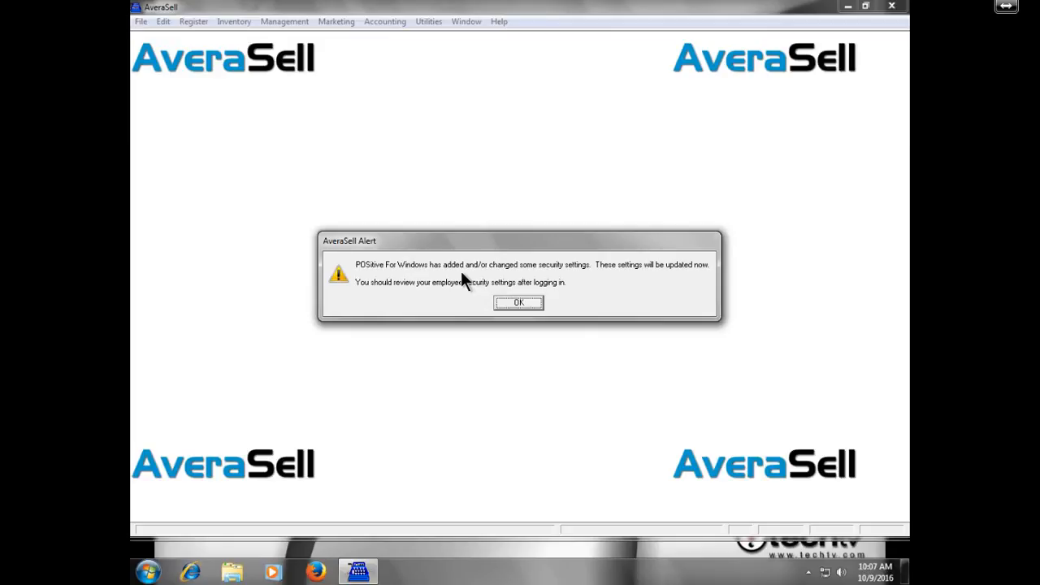
left_click(518, 302)
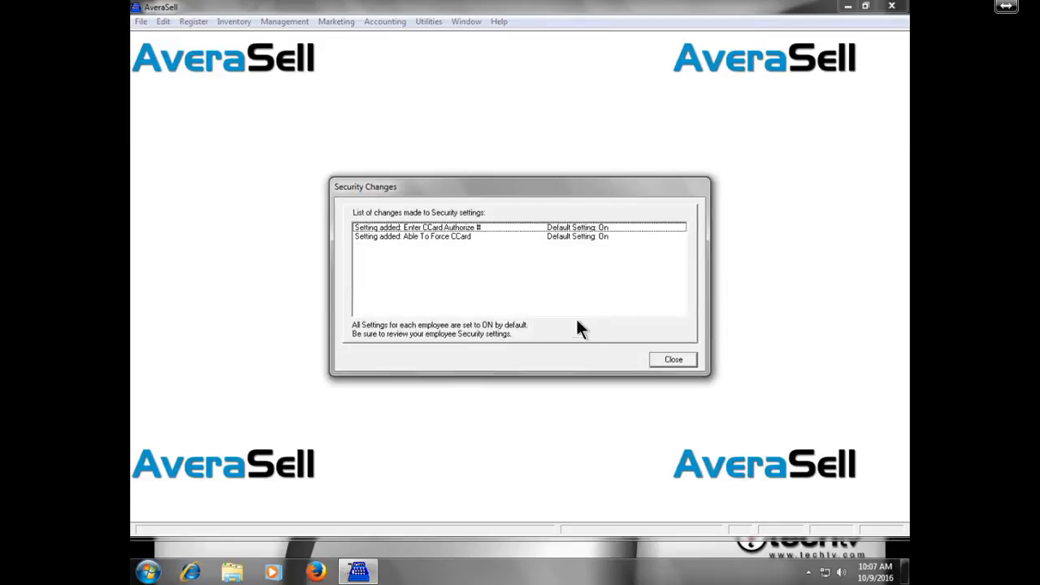
left_click(686, 360)
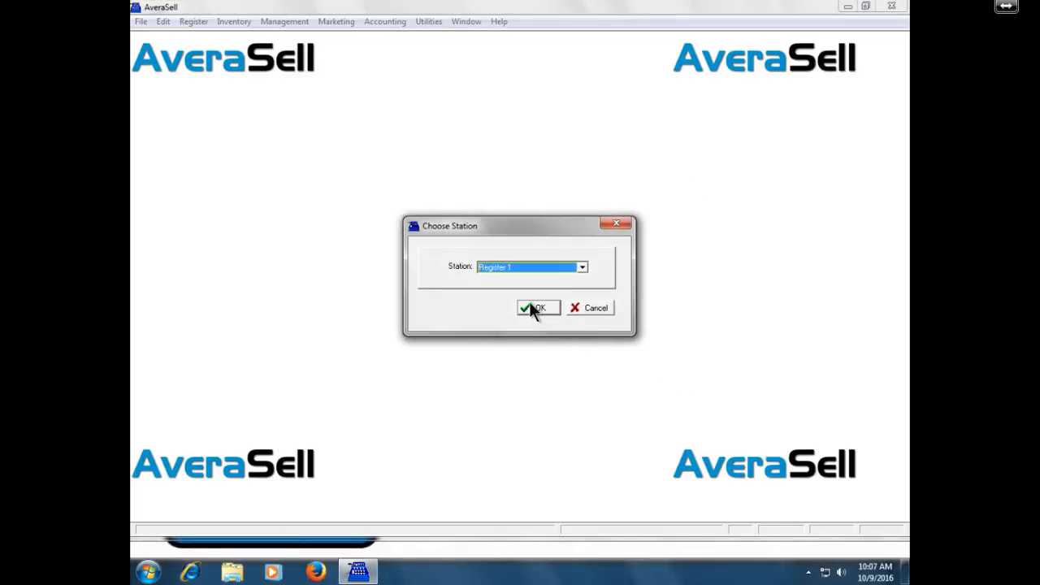
left_click(530, 306)
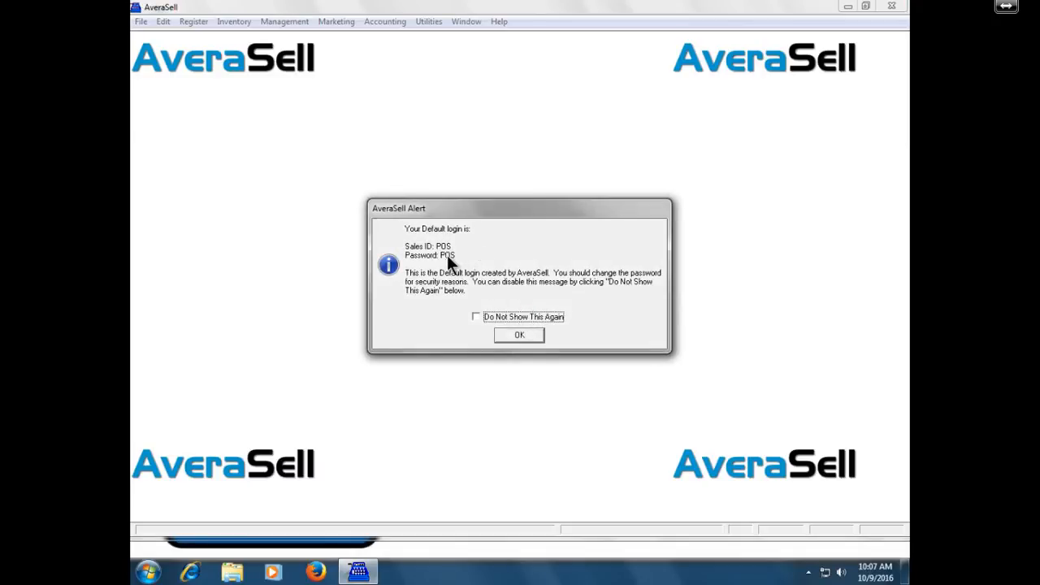
- Dismiss the default-login alert and sign in with the default sales ID and password
left_click(525, 332)
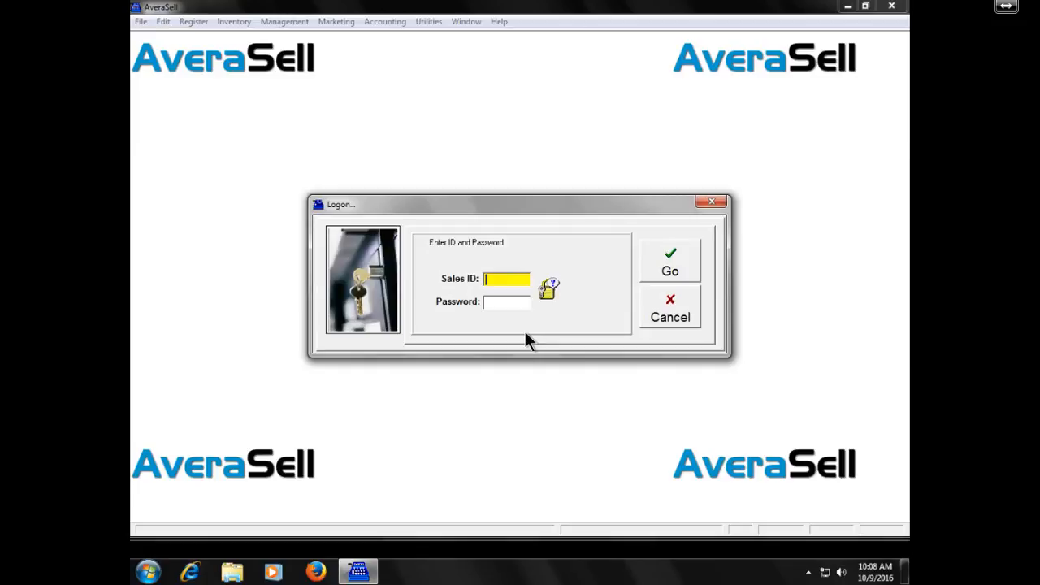
type("POS")
key("Tab")
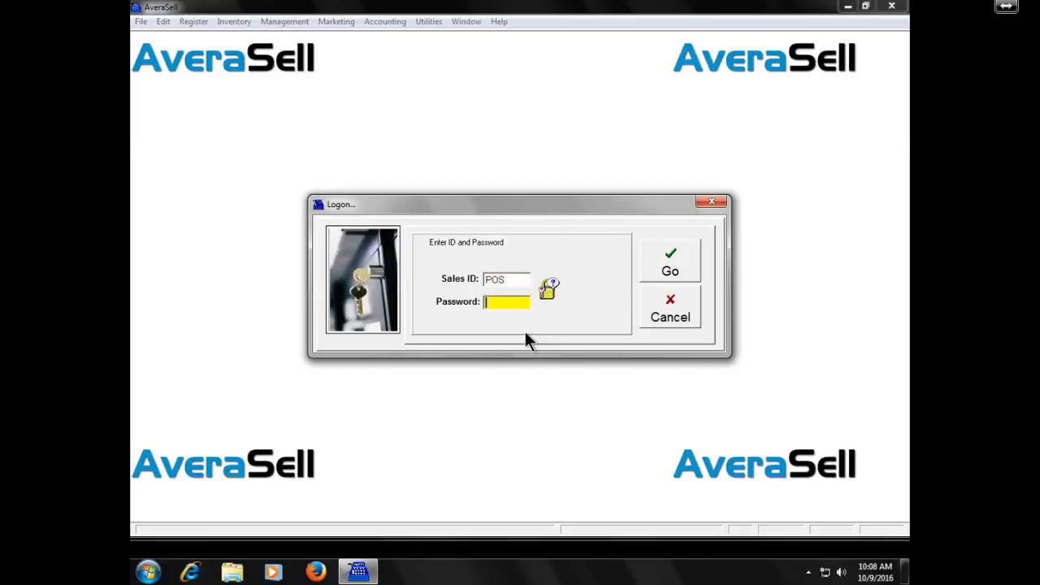
type("pos")
key("Return")
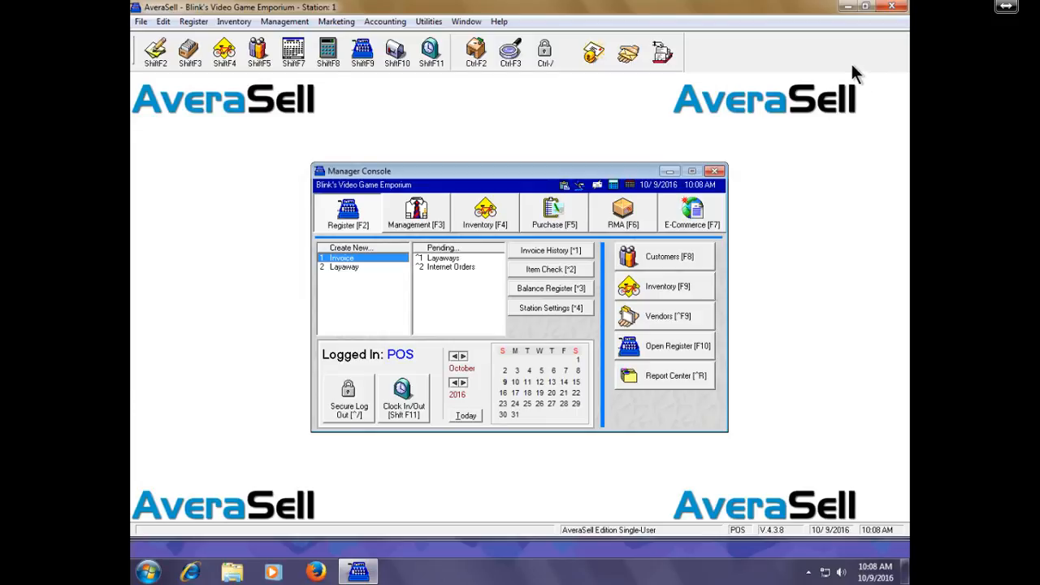
- Close Blink's Video Game Emporium and choose Create New Company from Choose Company
left_click(891, 7)
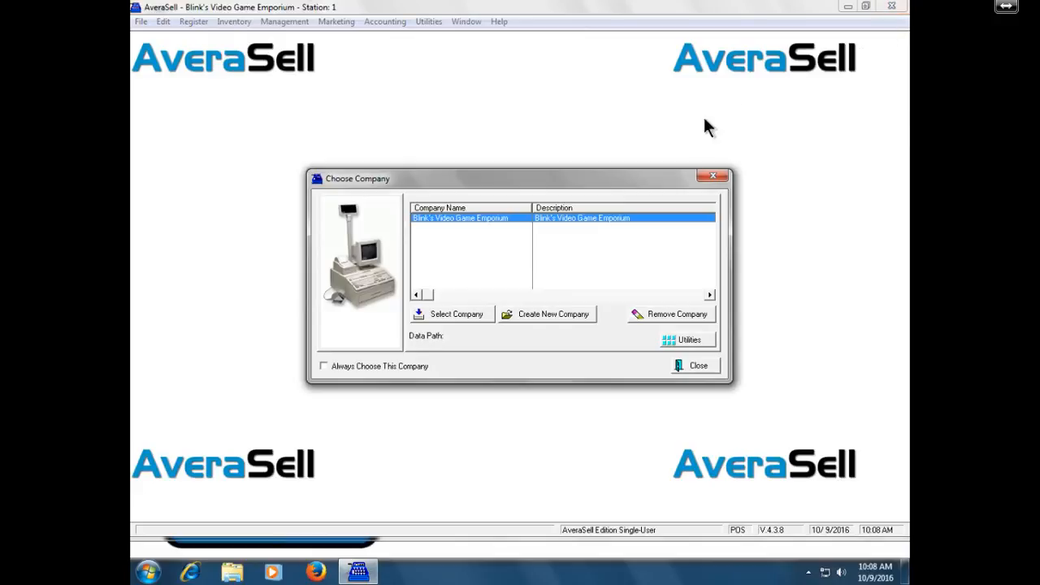
left_click(559, 313)
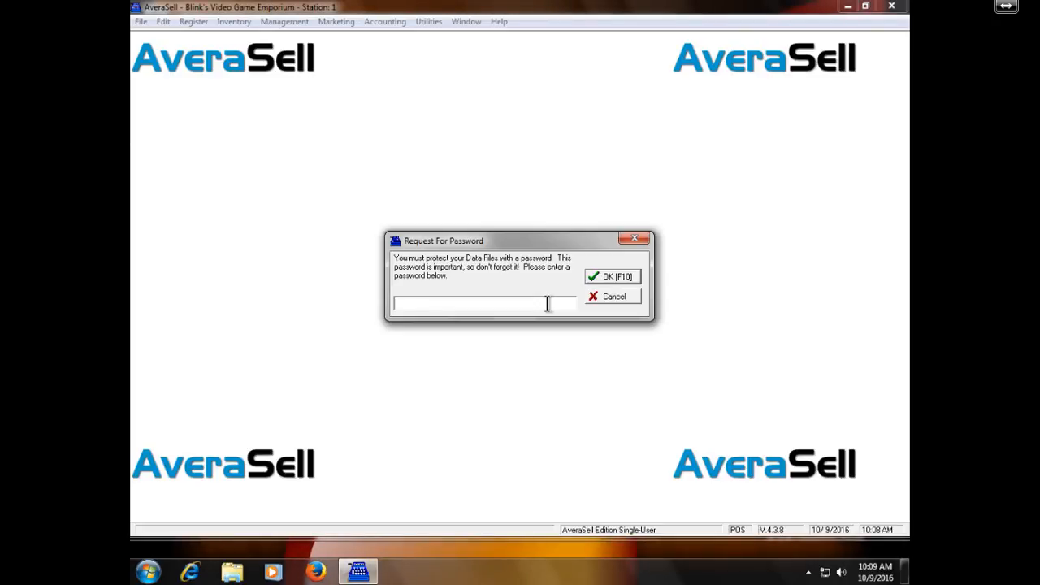
- Enter and confirm a password to protect the new company's data files
type("demo")
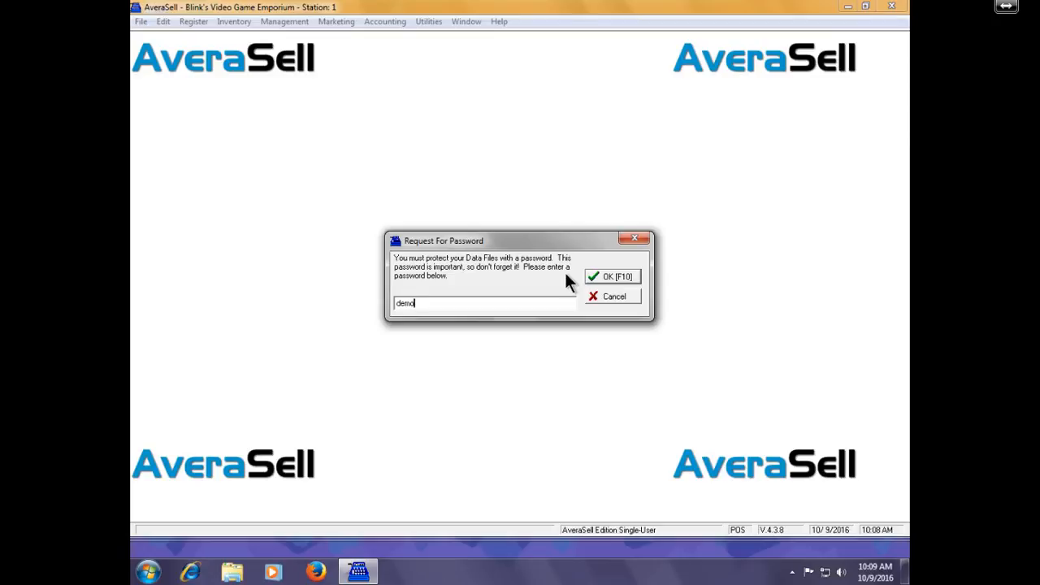
key("Return")
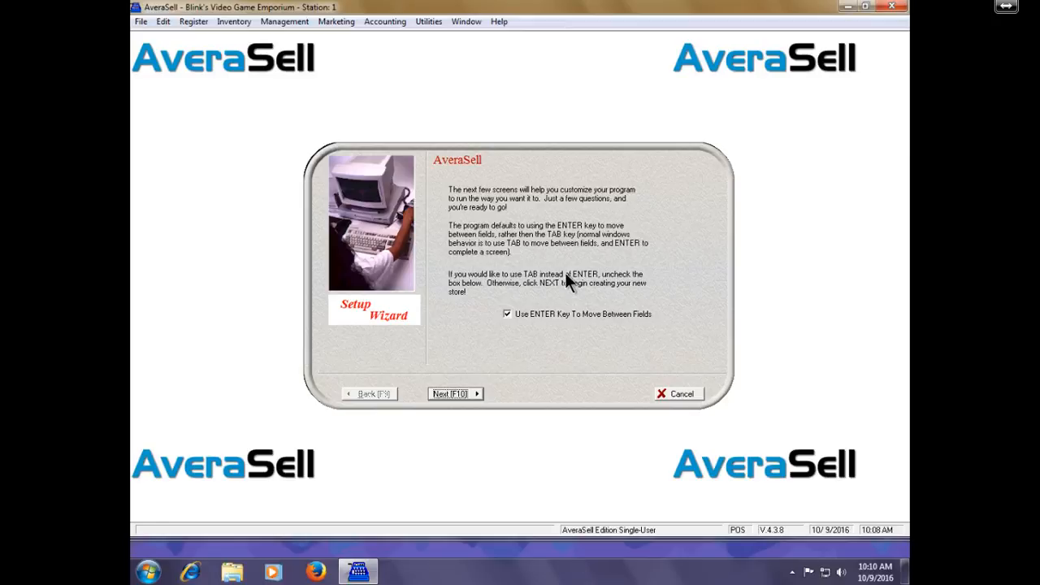
- Move past the Setup Wizard introduction, keeping Enter to move between fields
key("Return")
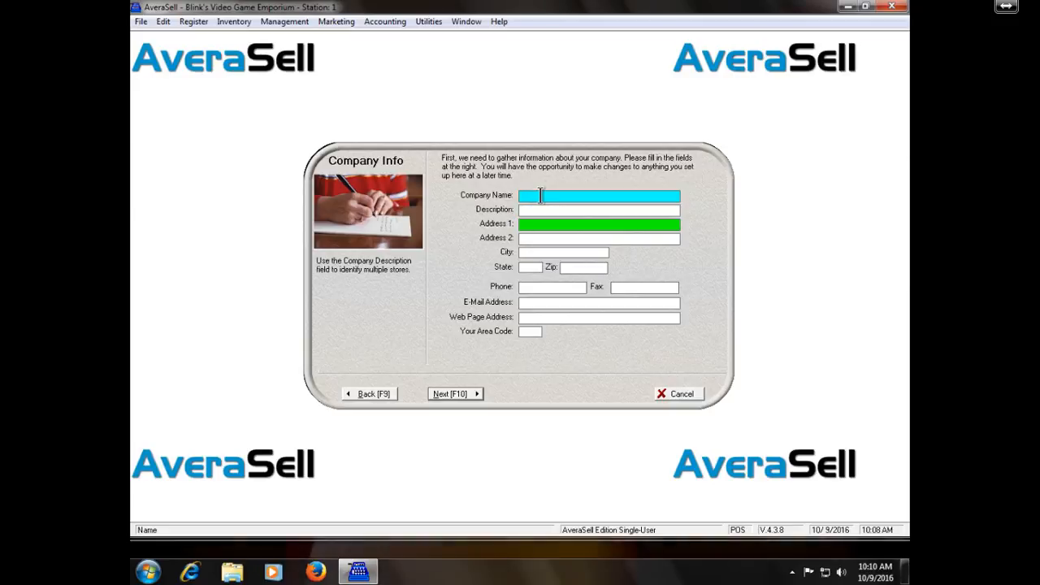
- Set Company Name to 'Makayla.NET Demo Store', correcting the initial misspelling
type("Mak")
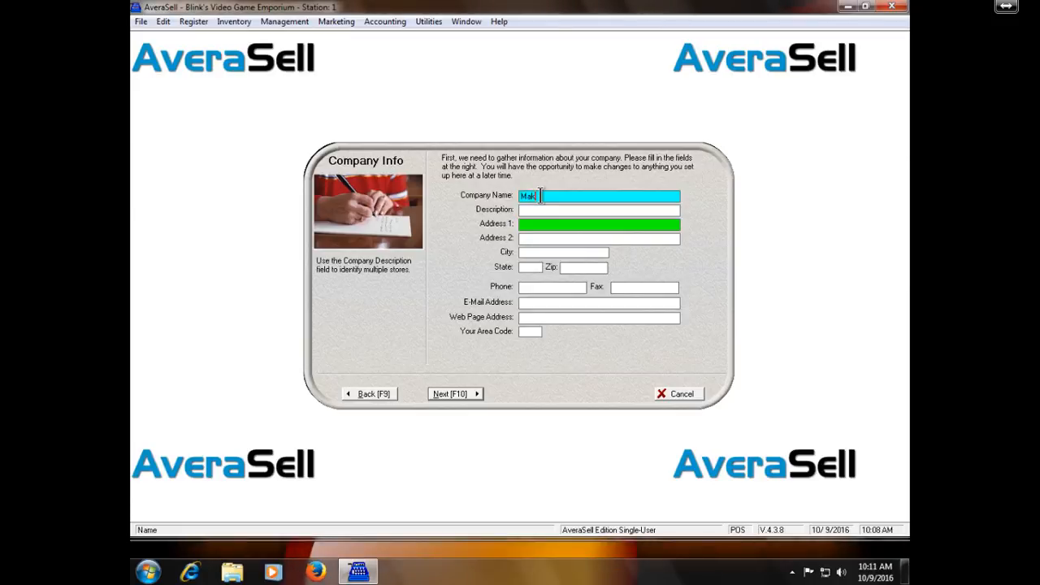
type("ala.Net")
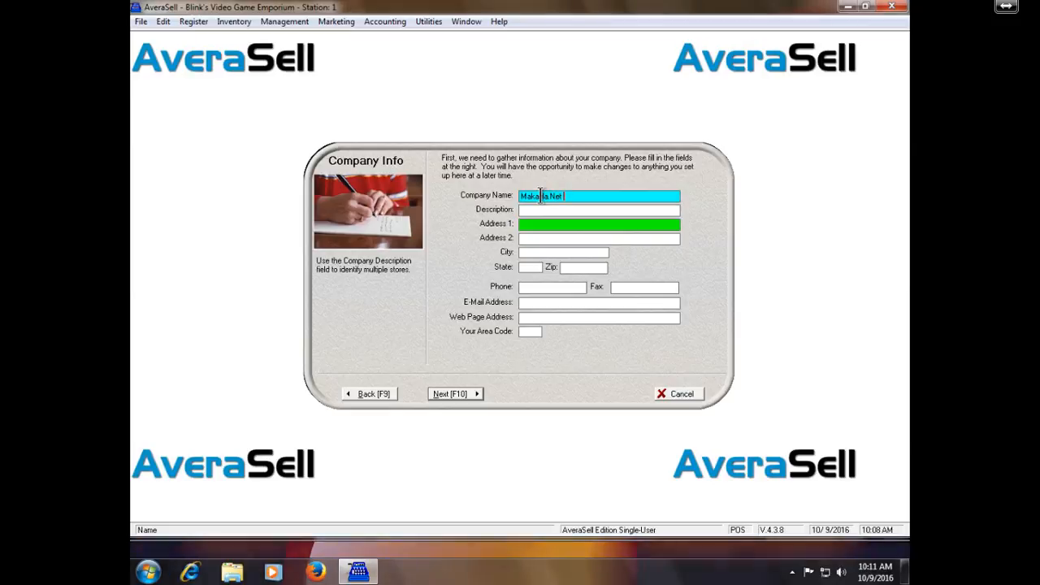
key("BackSpace")
key("BackSpace")
key("BackSpace")
key("BackSpace")
key("BackSpace")
key("BackSpace")
key("BackSpace")
key("BackSpace")
key("BackSpace")
key("BackSpace")
key("BackSpace")
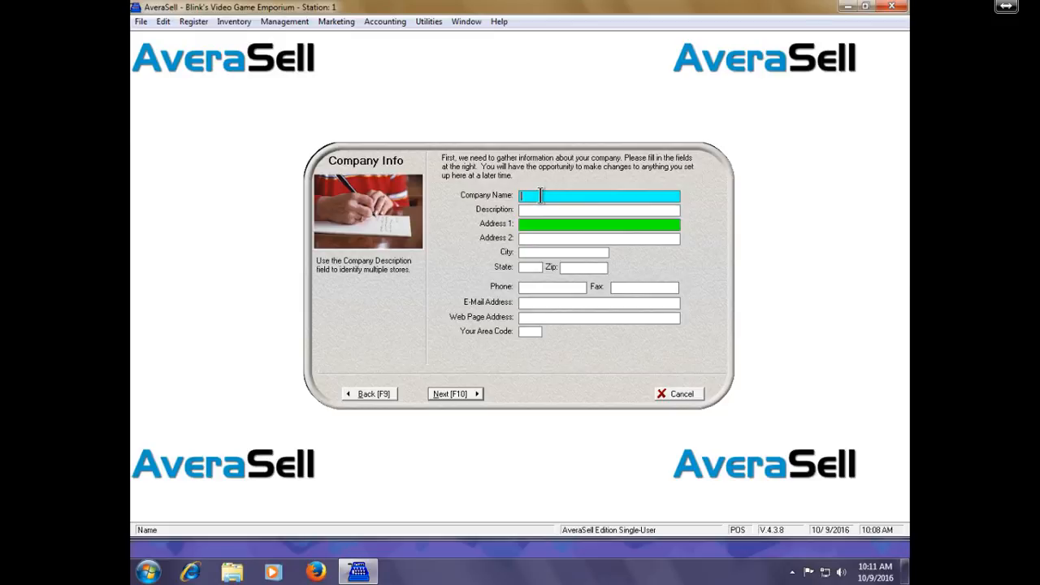
type("Makayla.NET")
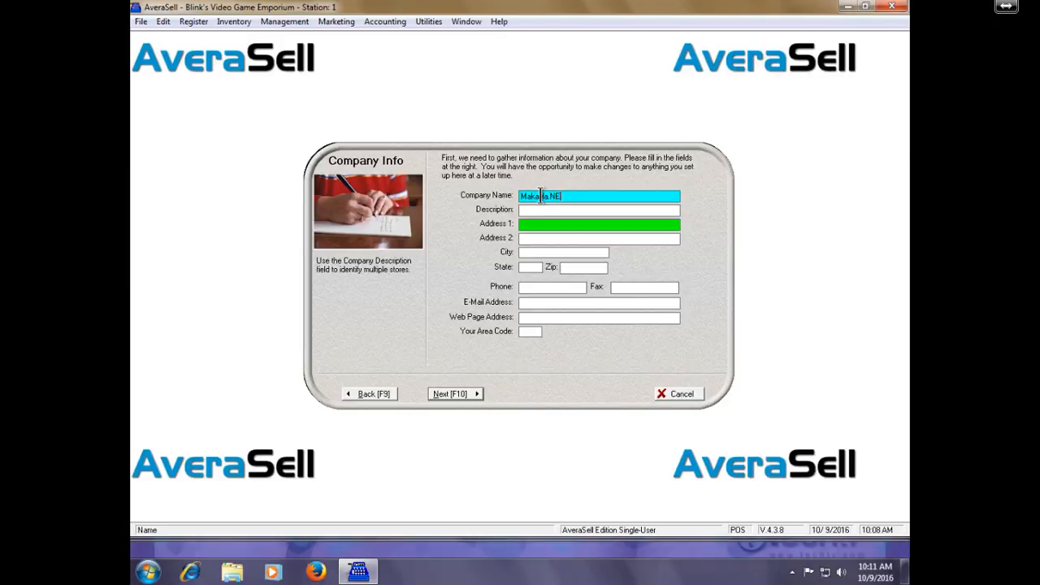
type(" D")
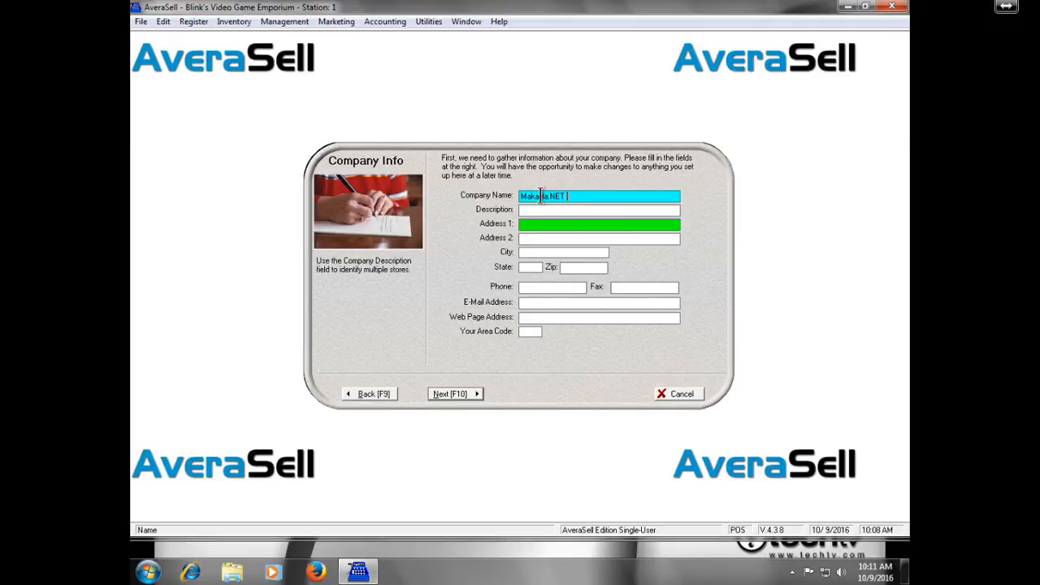
type("emo Store")
key("Tab")
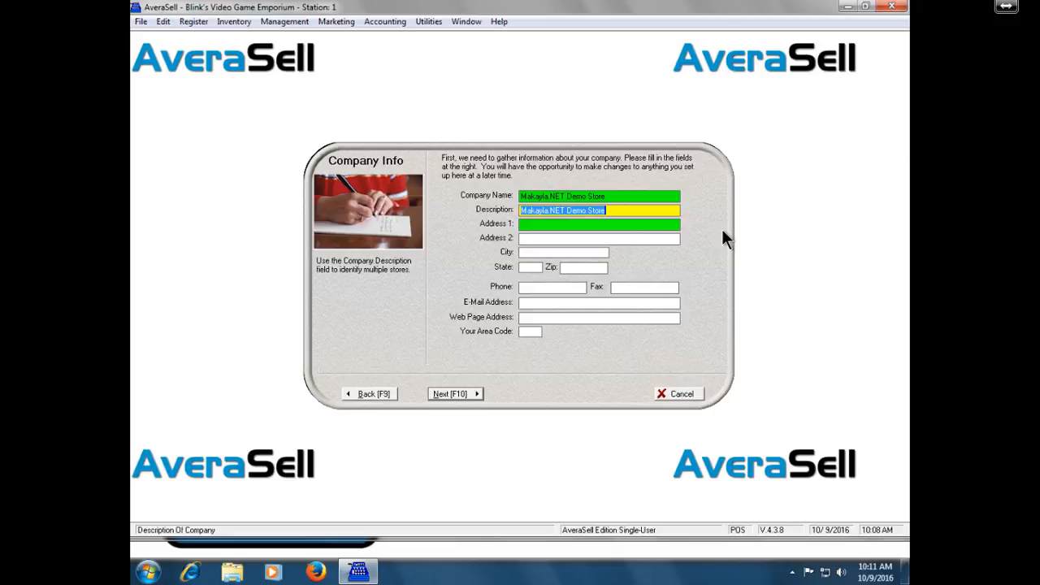
- Enter description 'Main Street Stor' and the store's street address, leaving the second line blank
type("Main St")
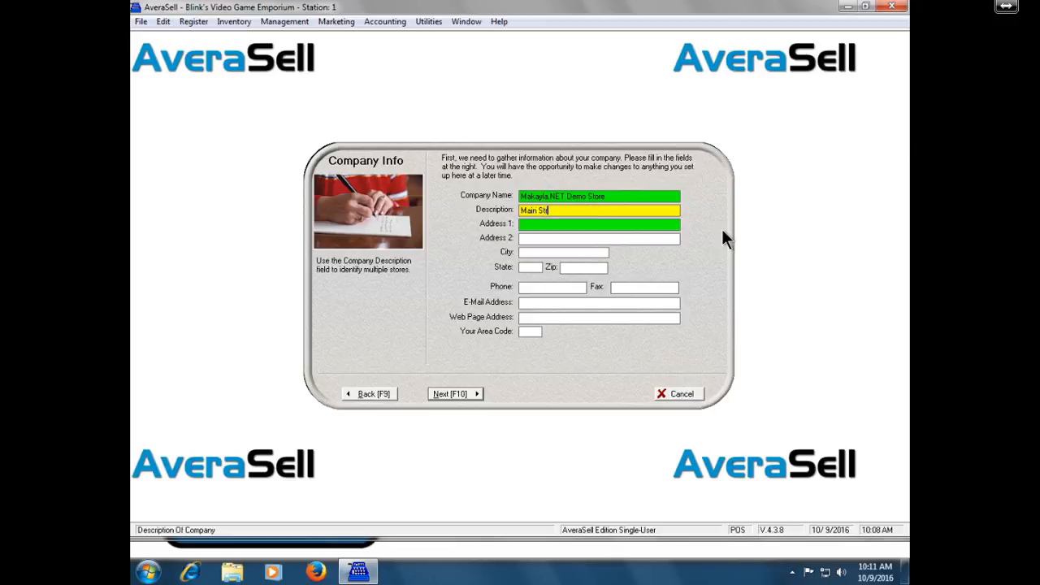
type("reet Stor")
key("Tab")
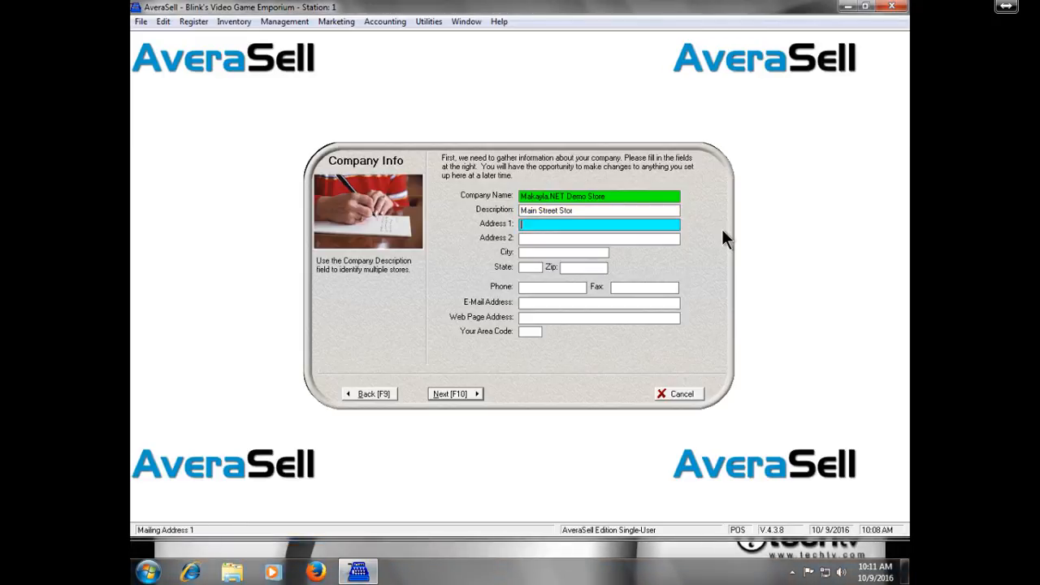
type("123 Fake St.")
key("Tab")
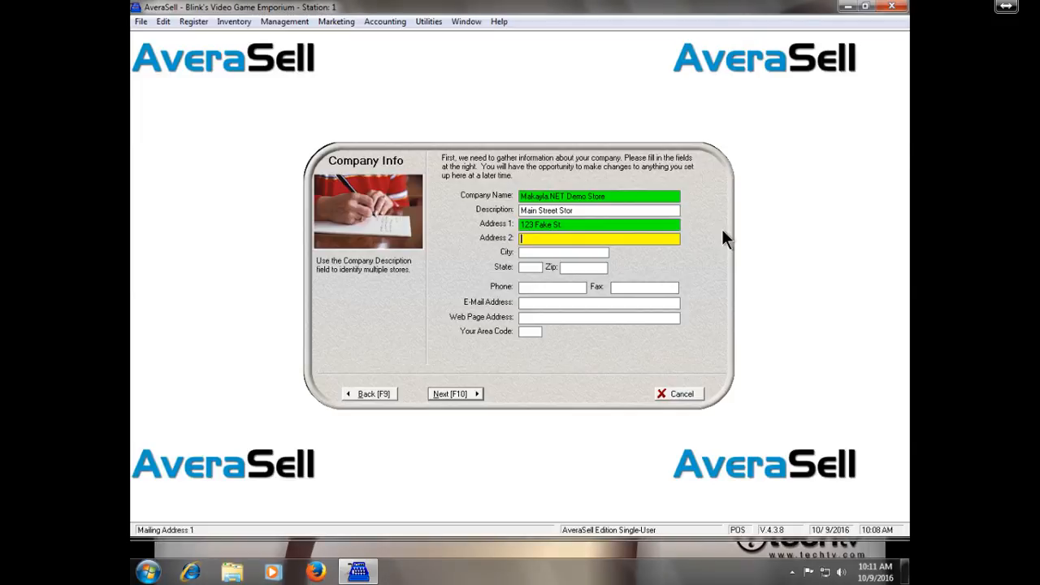
key("Tab")
- Fill in city Merced, state CA and ZIP 12345
type("Merced")
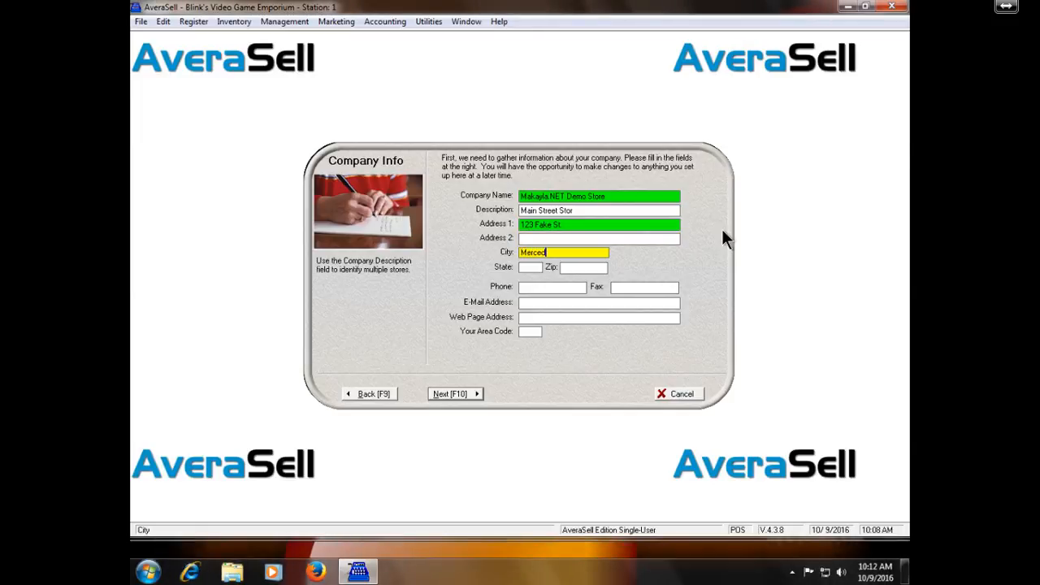
key("Tab")
type("CA")
key("Tab")
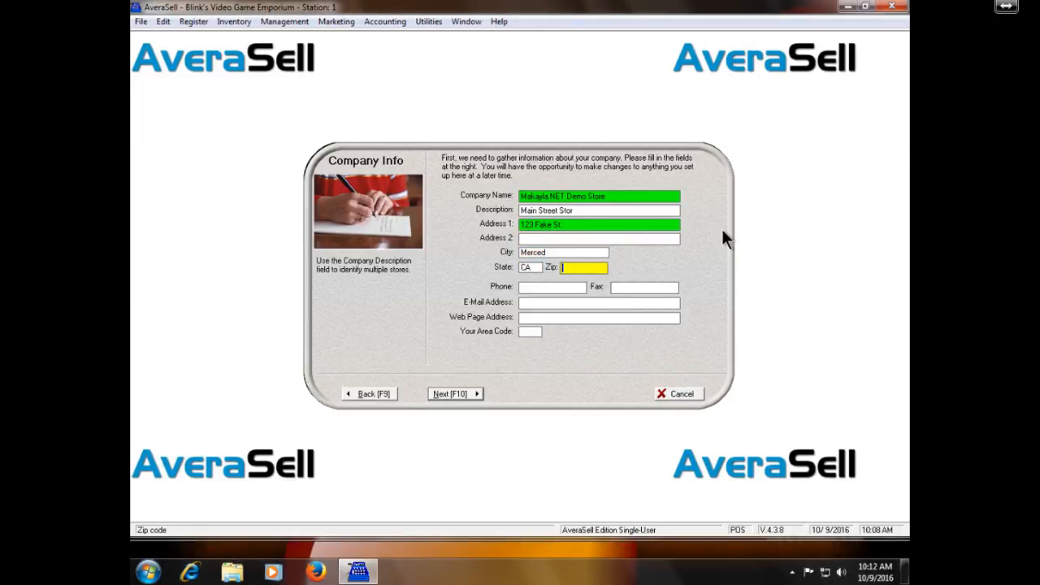
type("12345")
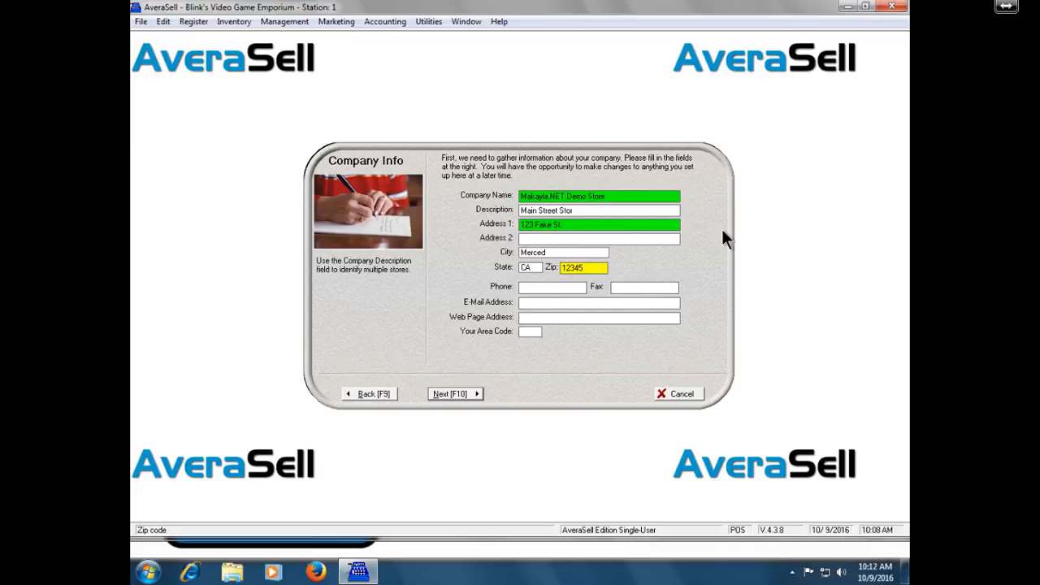
- Enter the store's phone number and area code, leaving fax, e-mail and web blank
key("Tab")
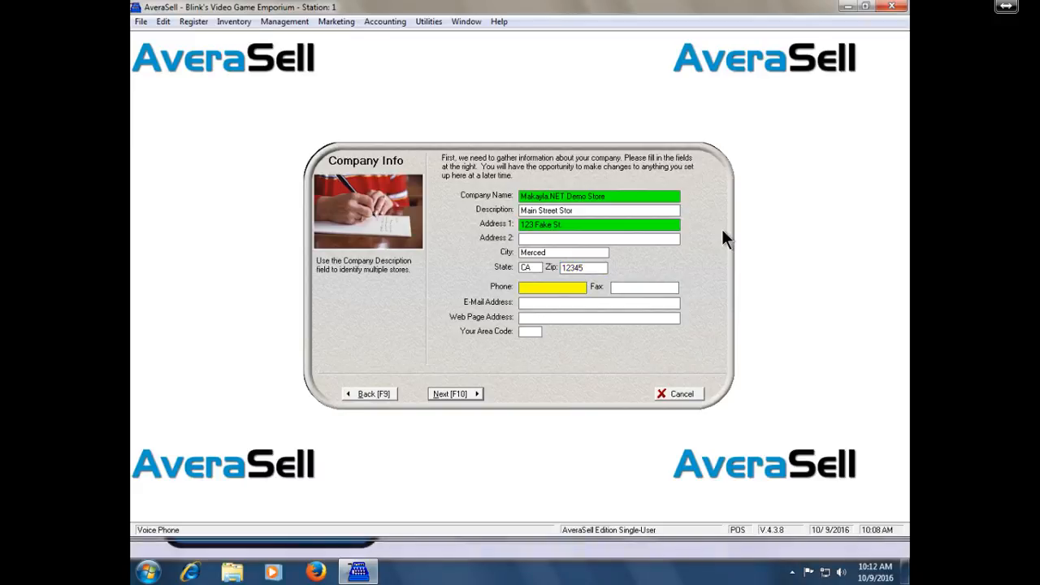
type("555")
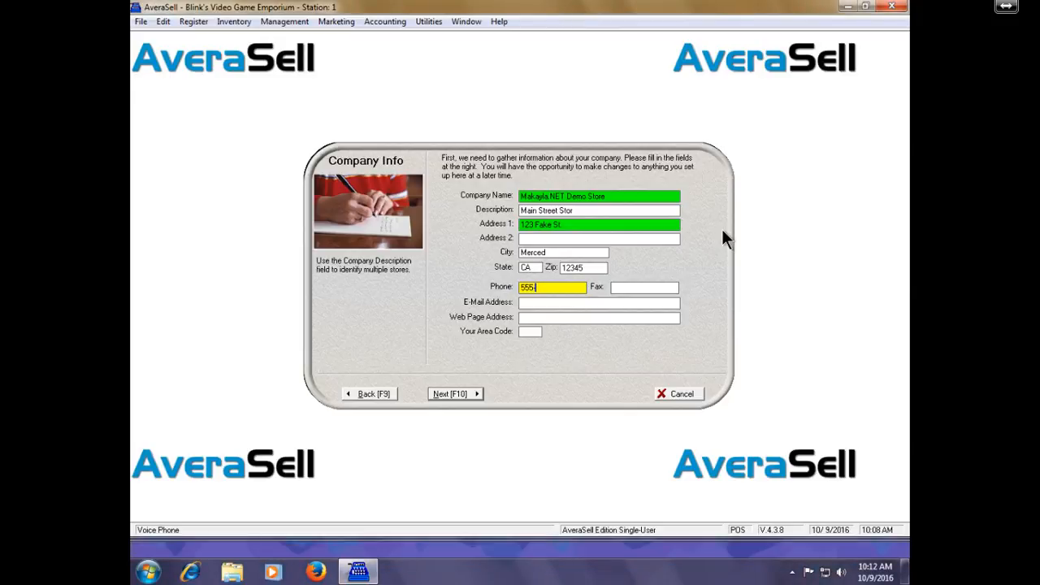
type("-1212")
key("Tab")
key("Tab")
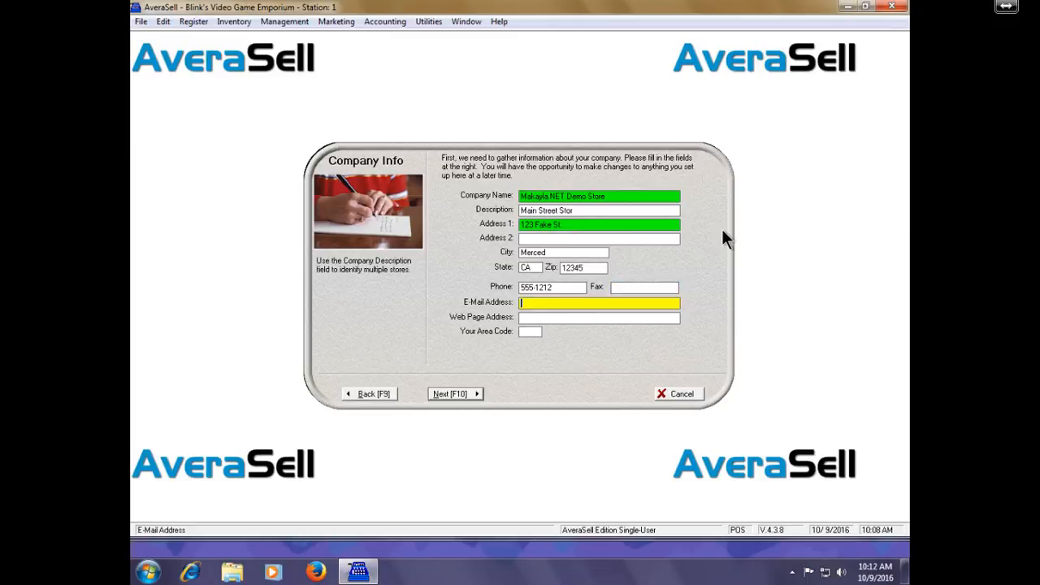
key("Tab")
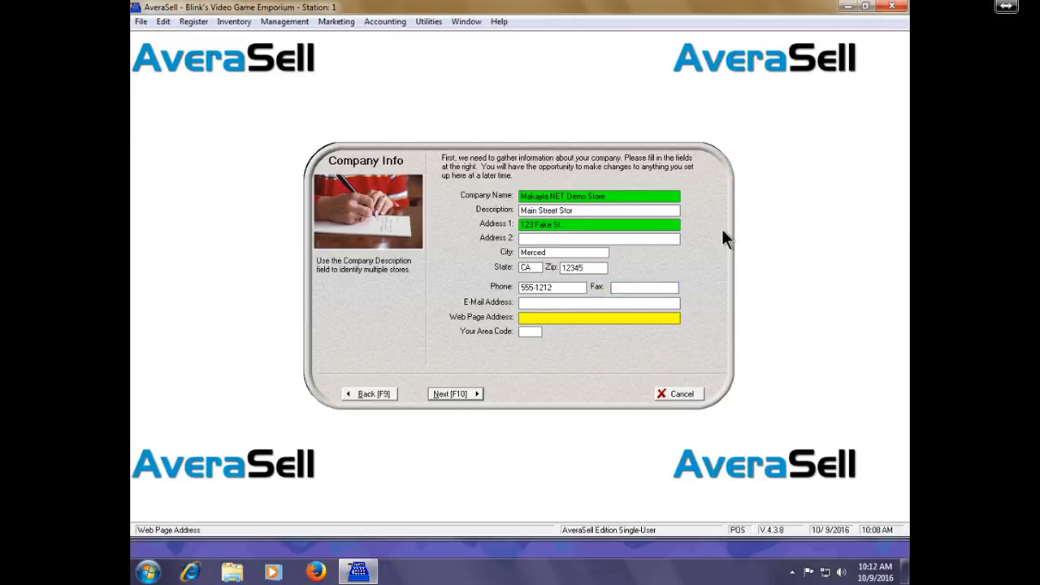
key("Tab")
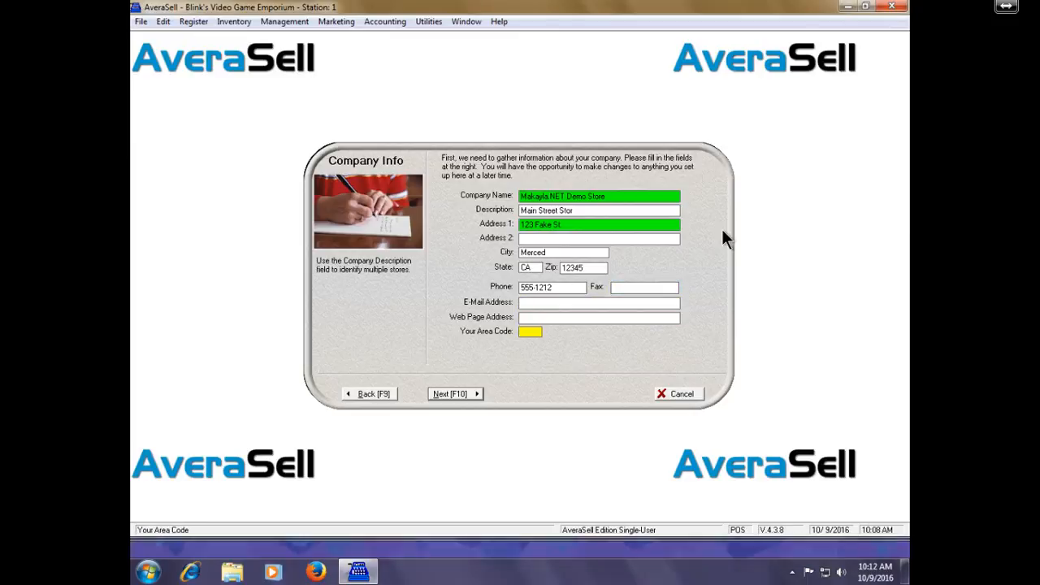
type("209")
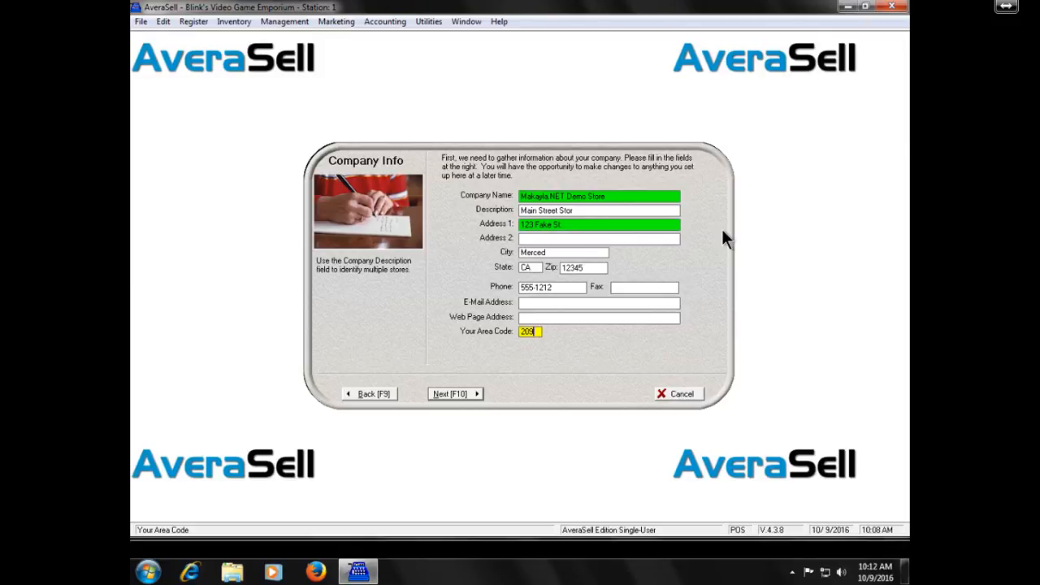
key("F10")
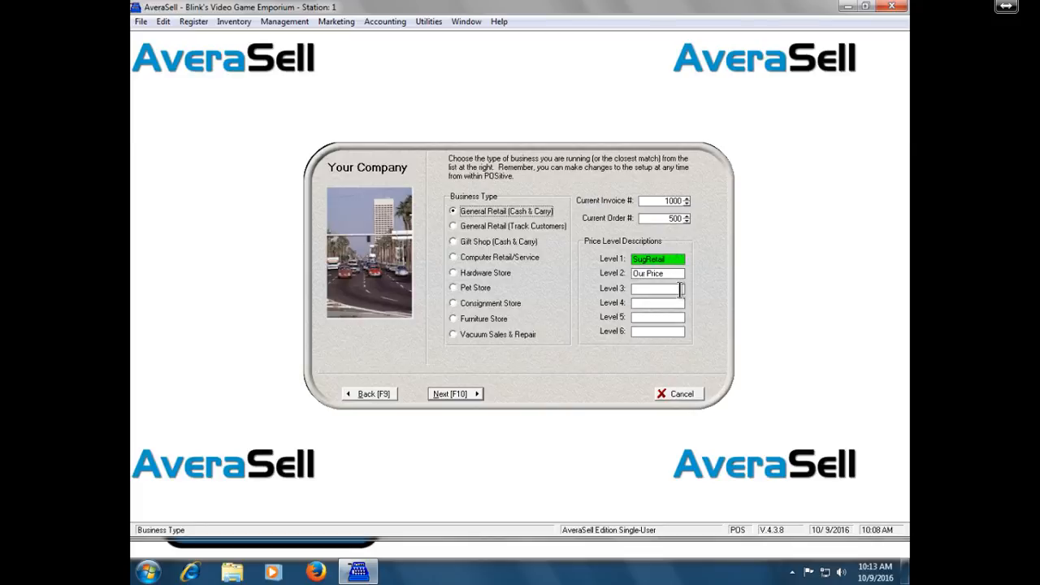
- Name price Level 3 'Employee' and Level 4 'Manager', then go on to Station Info
left_click(679, 289)
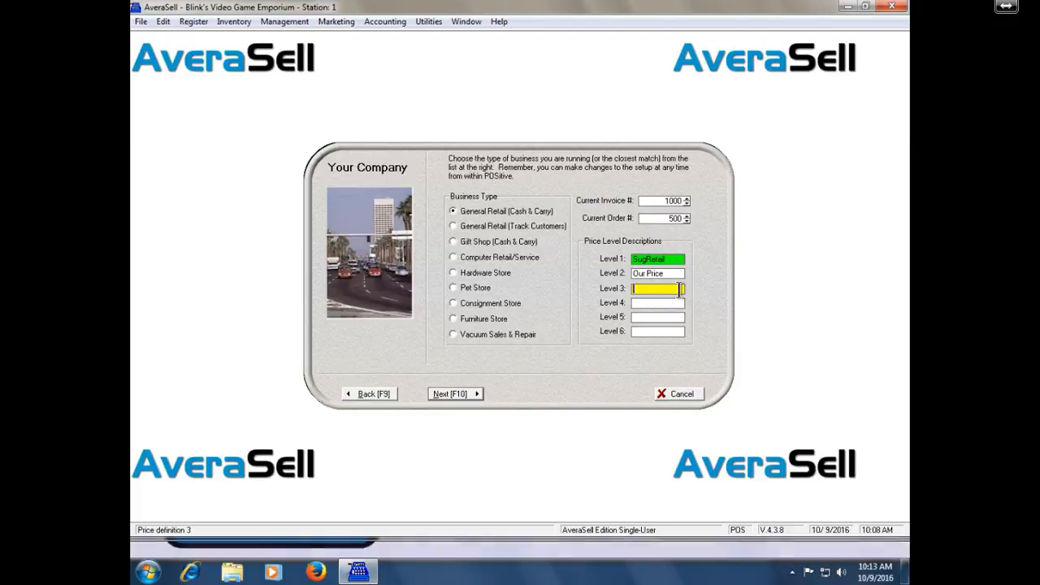
type("Empl")
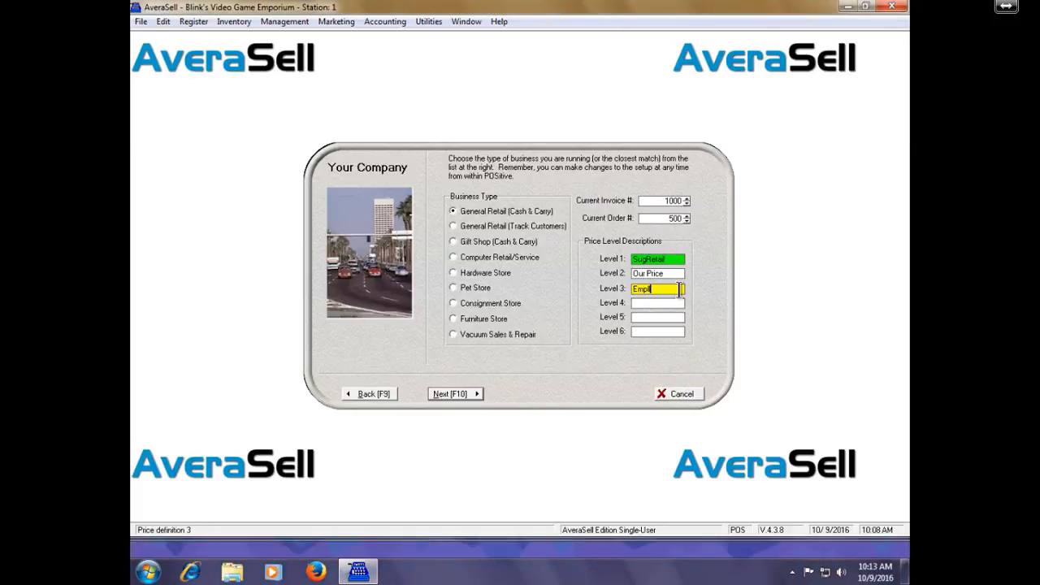
key("BackSpace")
key("BackSpace")
key("BackSpace")
key("BackSpace")
type("Employee")
key("Tab")
type("M")
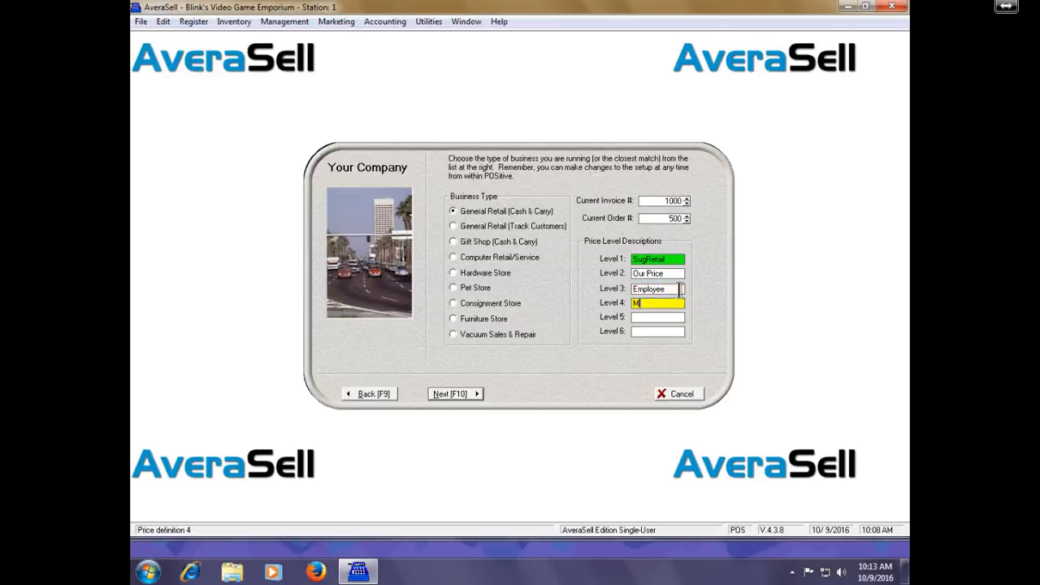
type("anager")
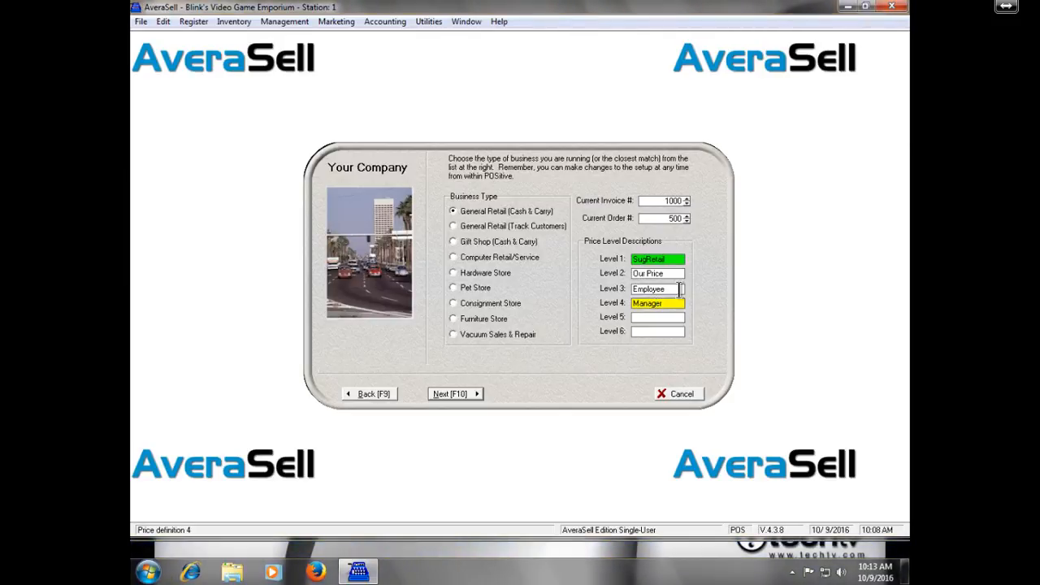
key("F10")
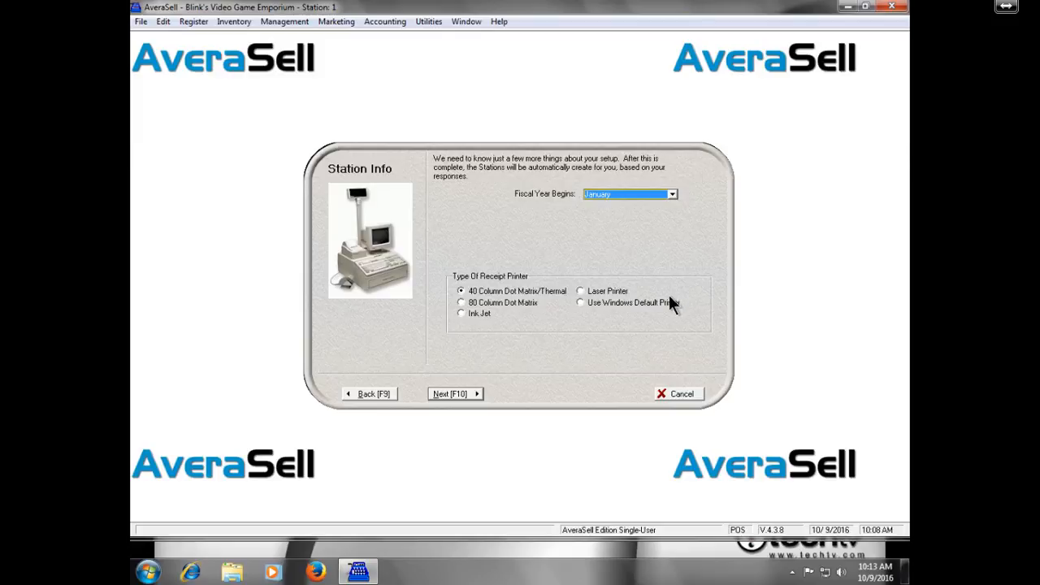
- Set receipts to print on the Windows default printer and move to the tax rates page
left_click(661, 302)
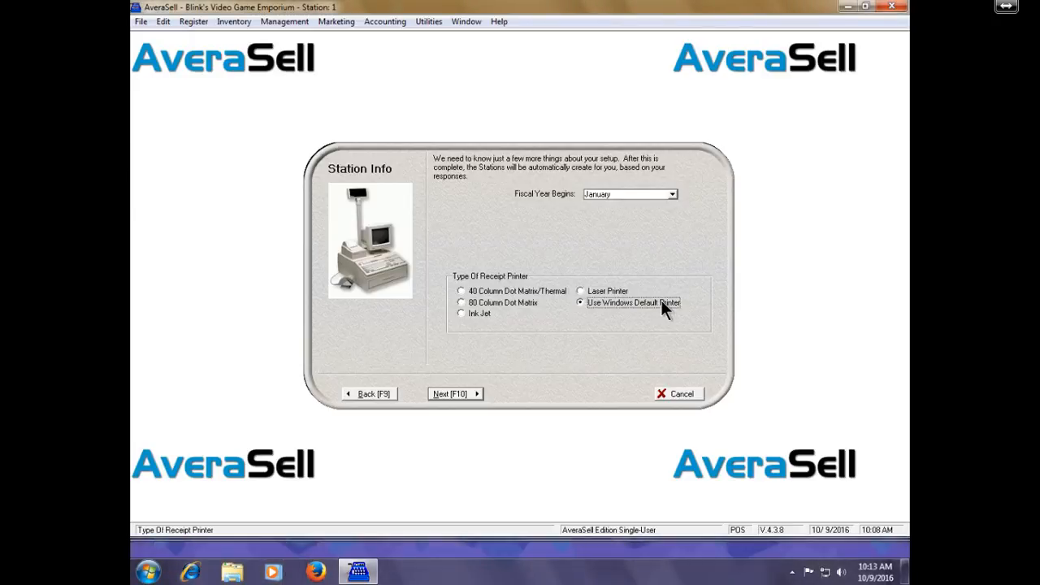
key("F10")
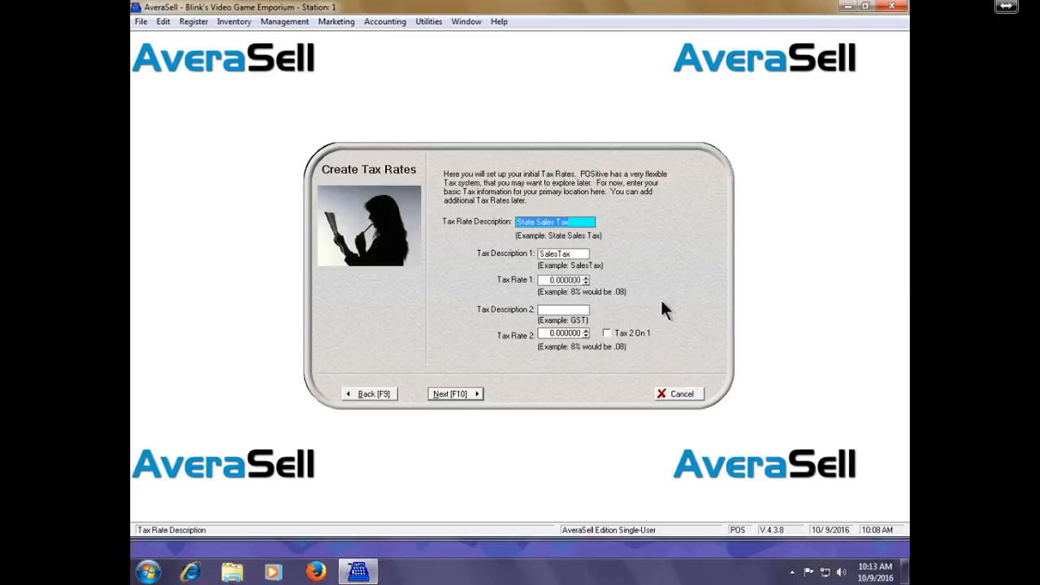
- Set the State Sales Tax rate to 0.08 and advance to the Congratulations page
key("Tab")
key("Tab")
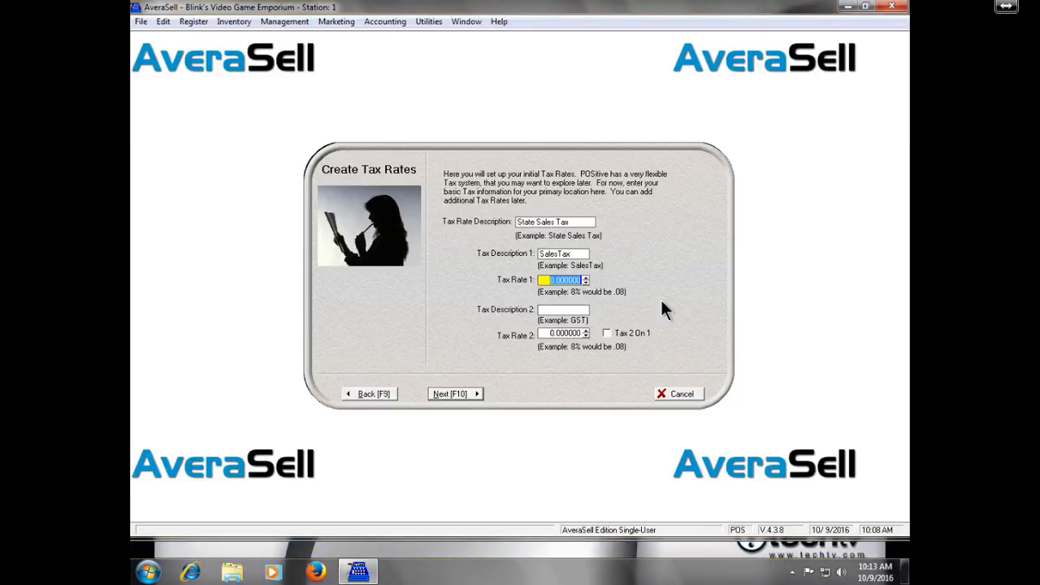
key("BackSpace")
type("8")
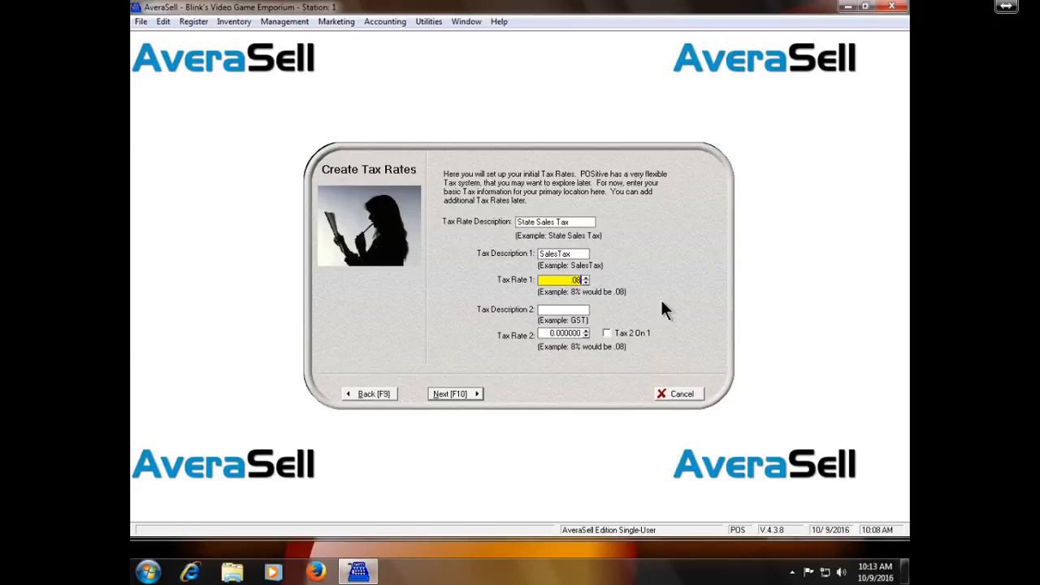
key("Tab")
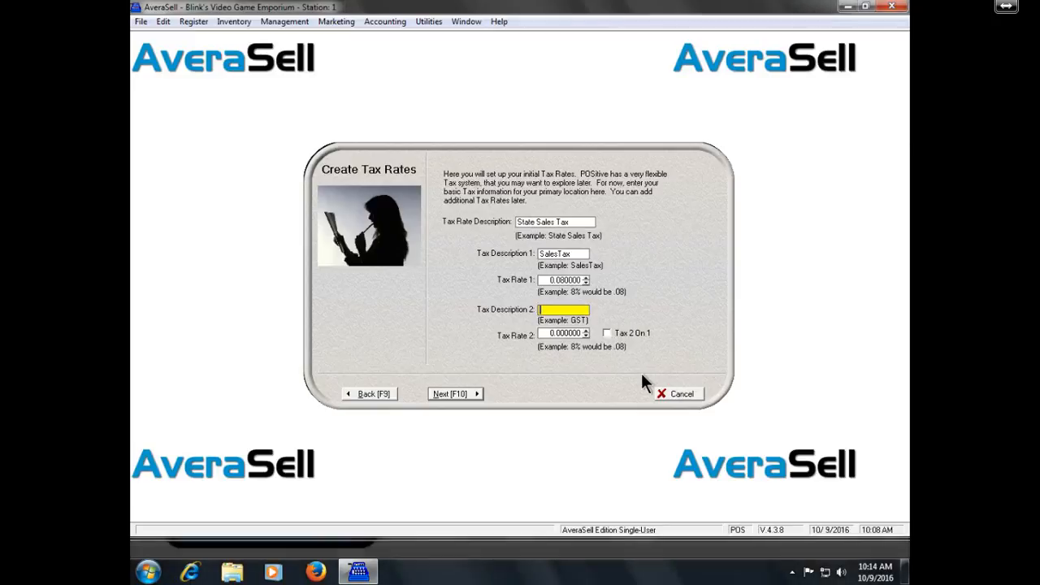
key("F10")
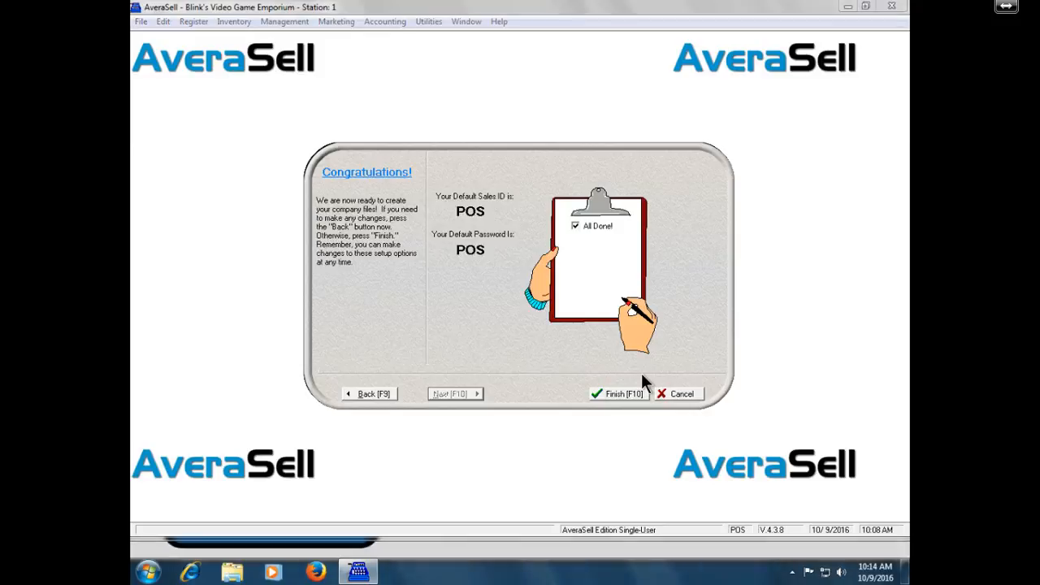
- Finish the wizard, agreeing to create the default setups, categories and stations
key("F10")
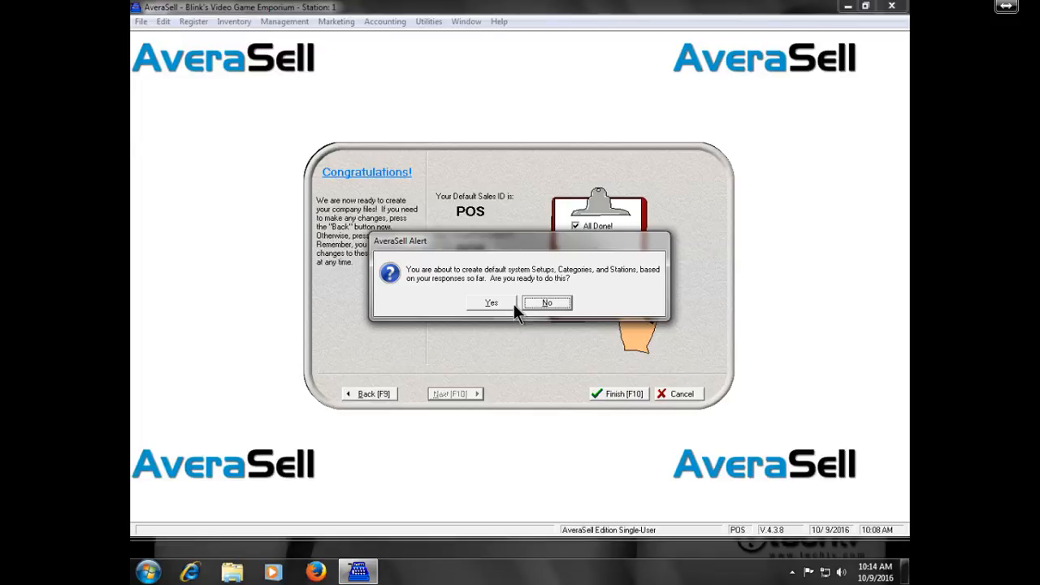
left_click(514, 304)
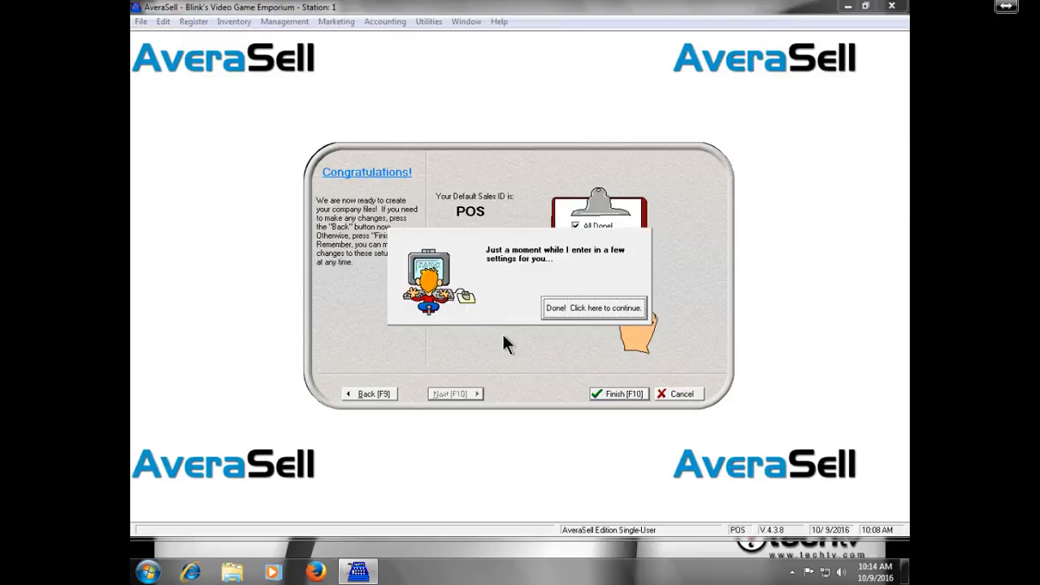
key("Return")
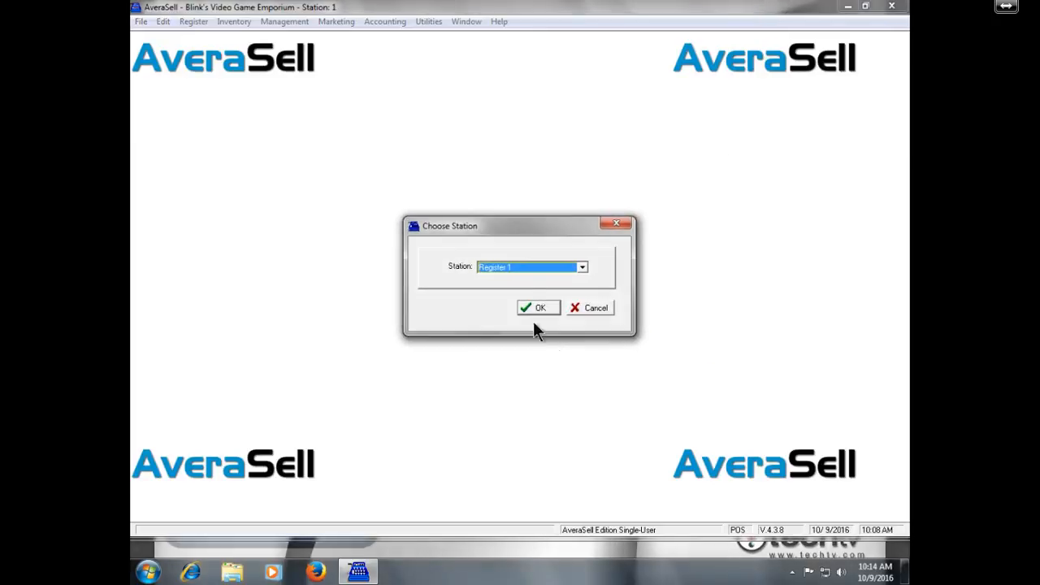
- Choose Register 1, permanently dismiss the login notice, and log in with the default Sales ID
left_click(542, 308)
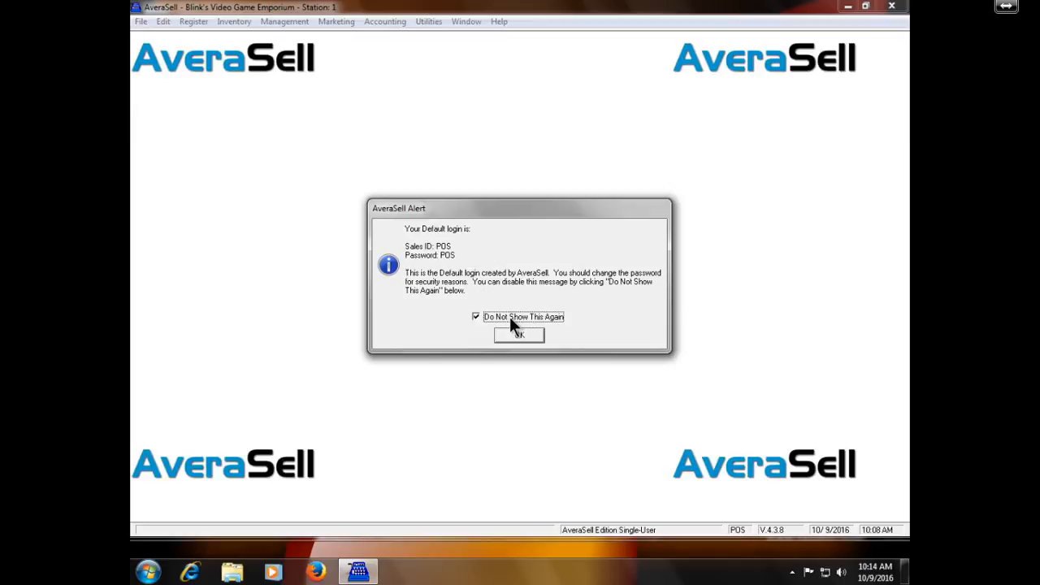
left_click(519, 334)
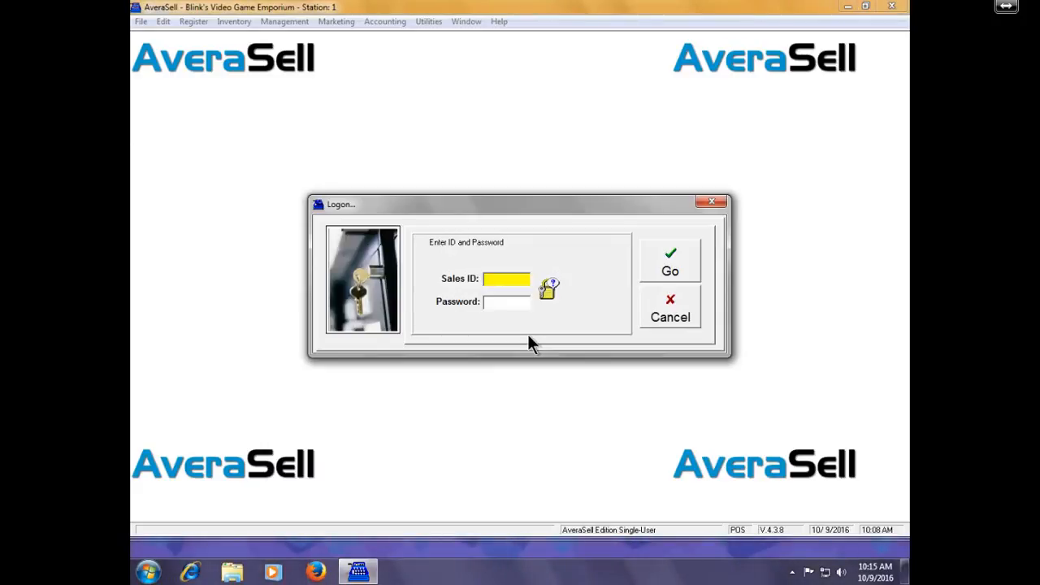
type("POS")
key("Tab")
key("Return")
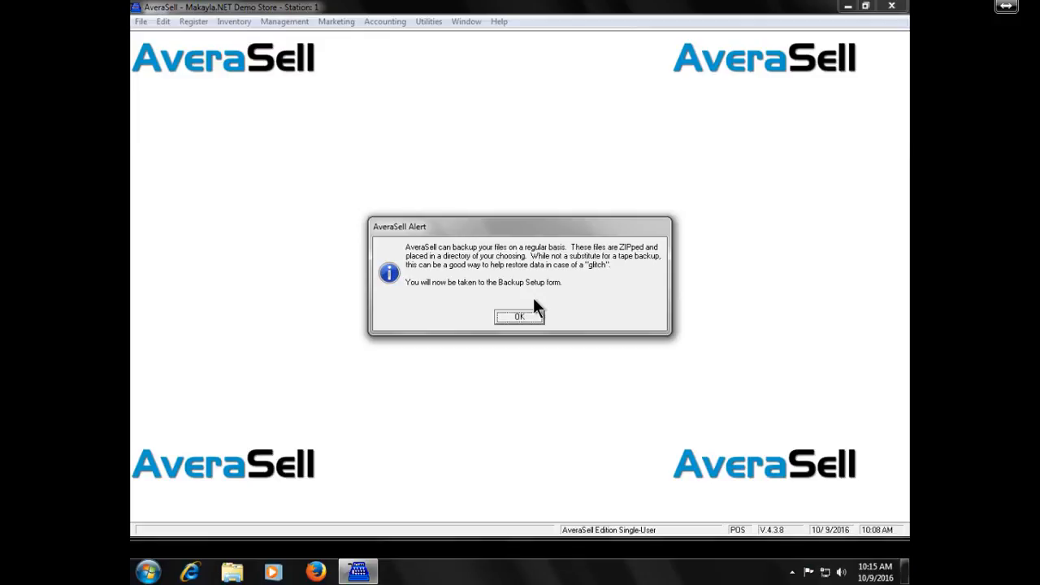
- Save daily 12:59 AM backups, keeping 8 copies in C:\AVS\DATA2\BACKUPS\, and create that folder
key("Return")
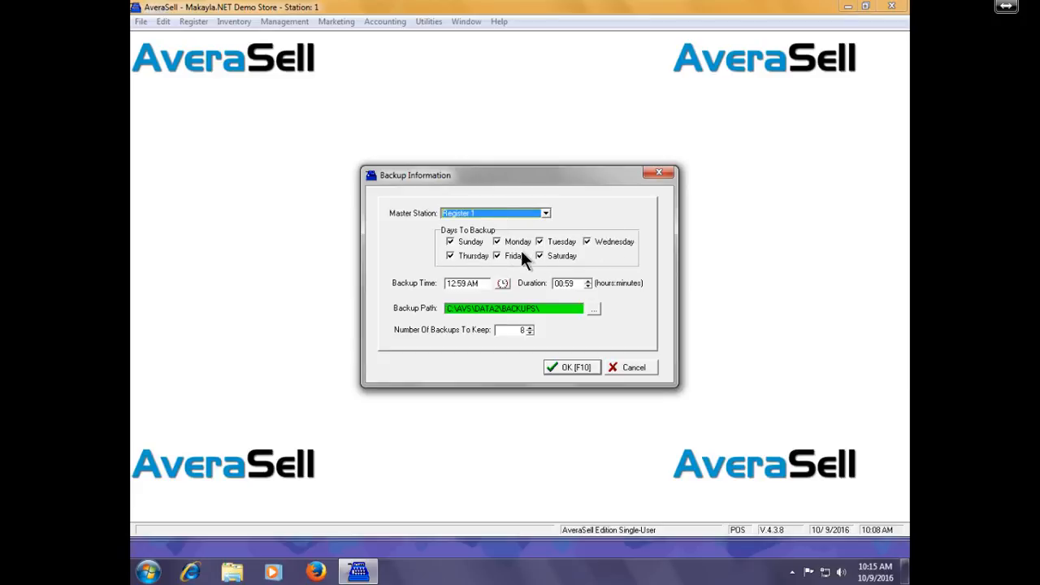
left_click(477, 285)
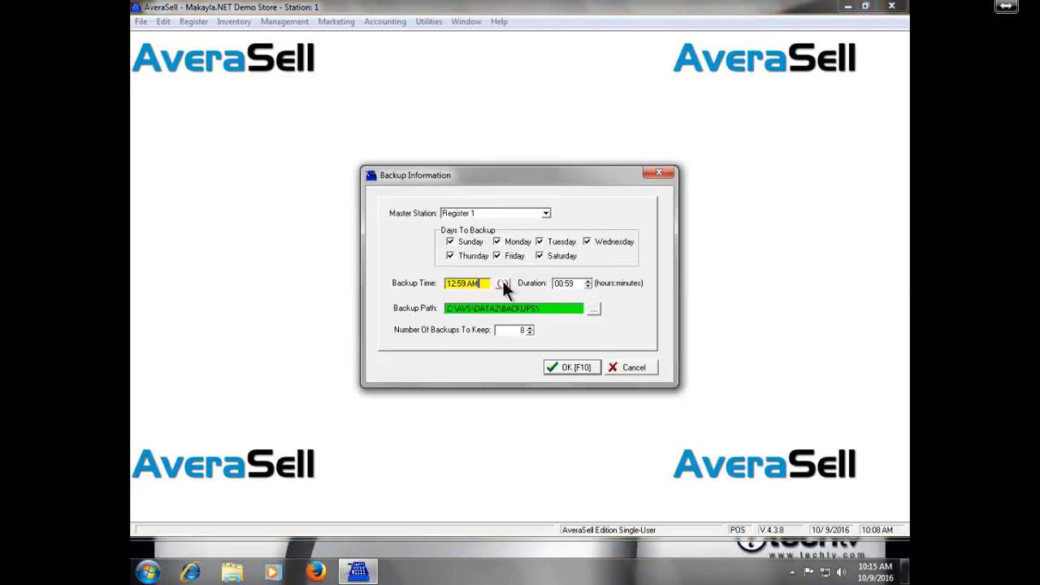
left_click(575, 281)
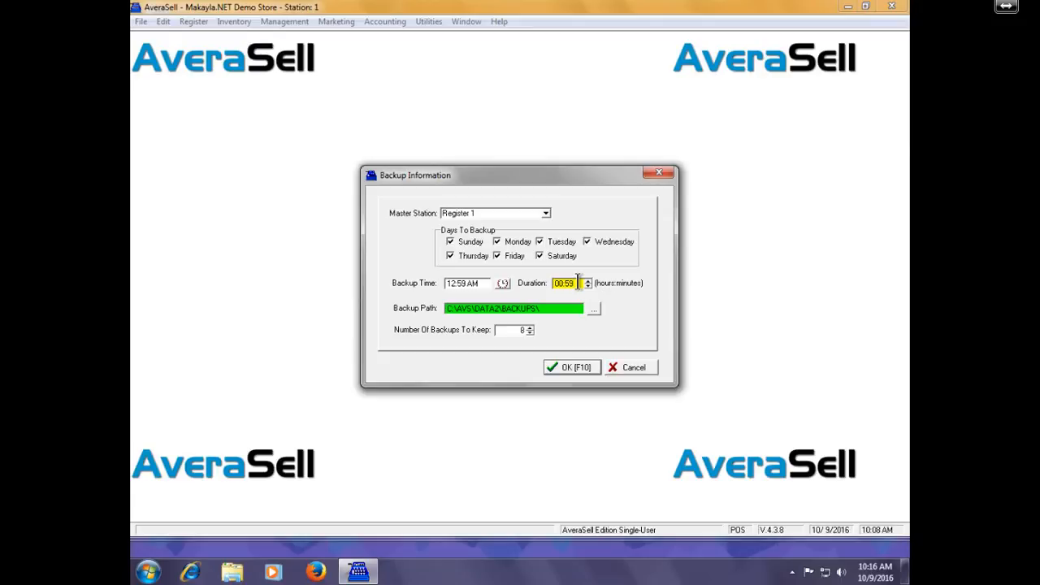
left_click(485, 285)
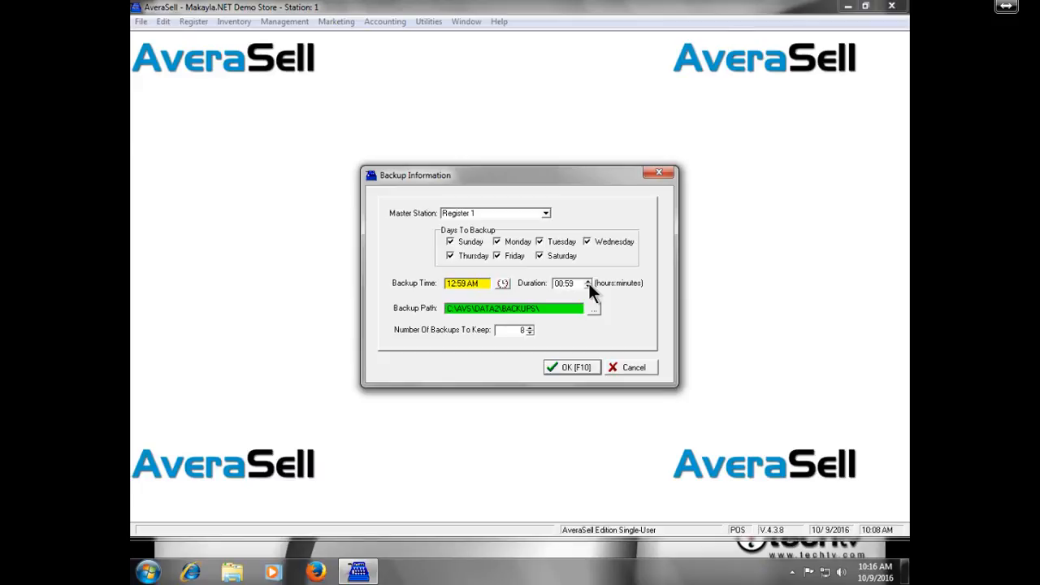
left_click(561, 308)
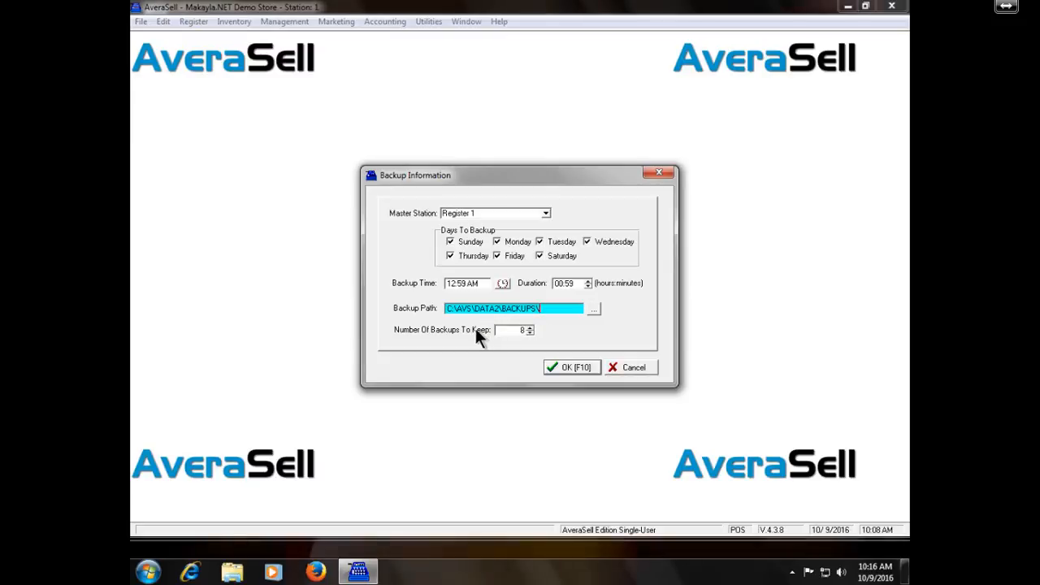
left_click(562, 361)
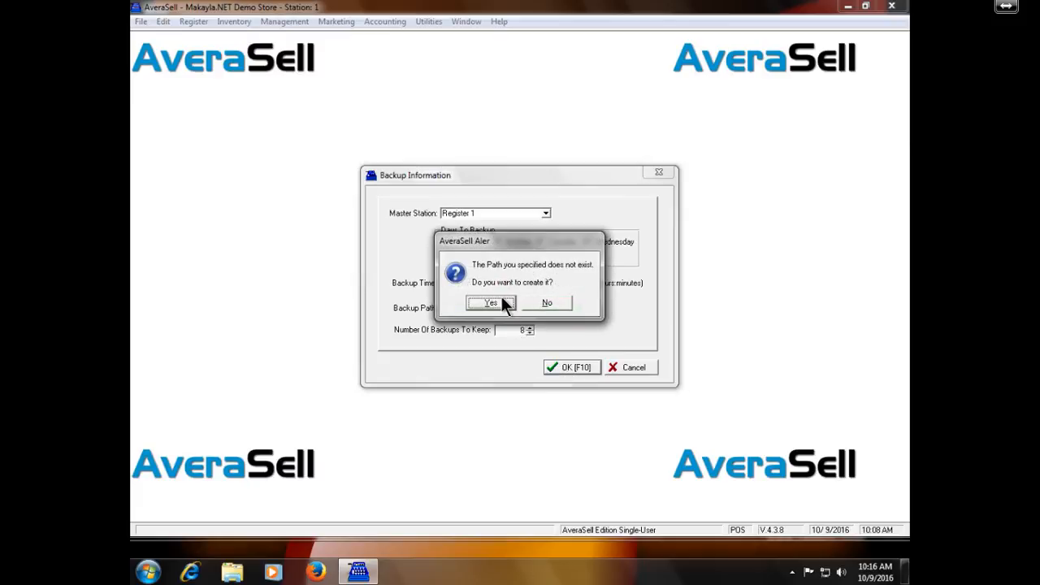
left_click(491, 303)
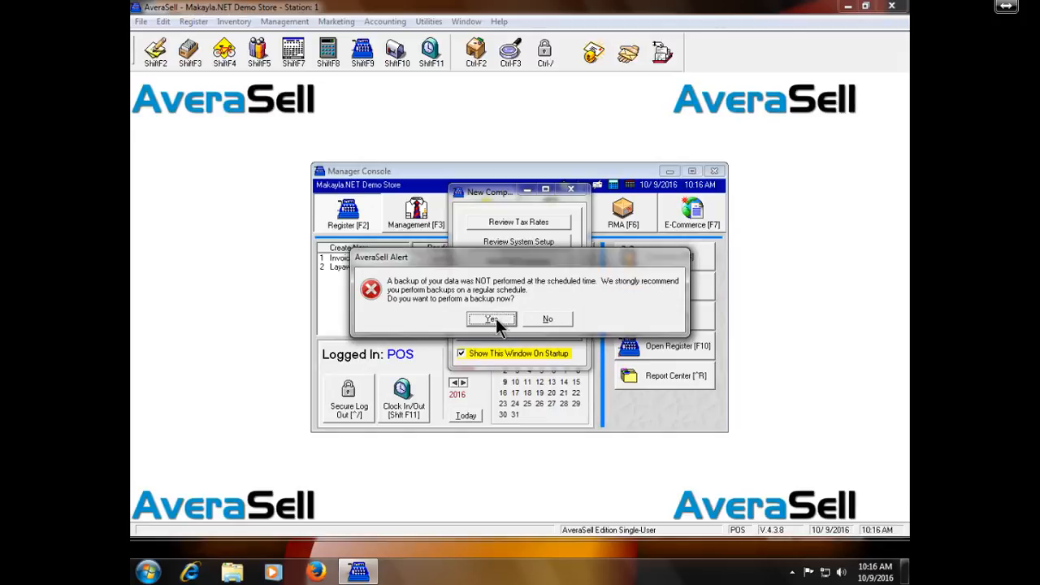
- Back up the company now to C:\AVS\DATA2\BACKUPS\2-1.ZIP and return to Choose Company
left_click(495, 318)
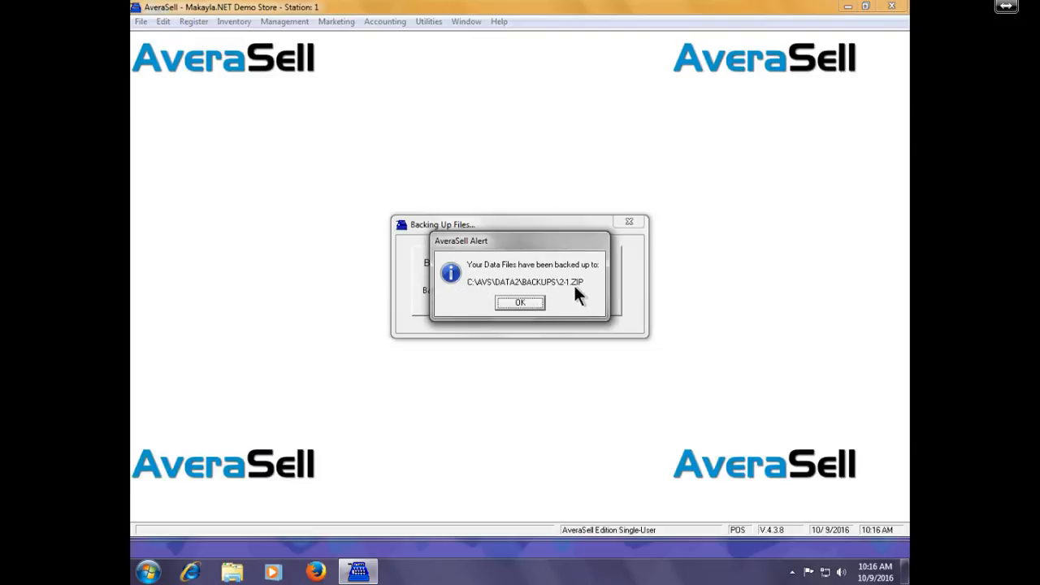
left_click(536, 301)
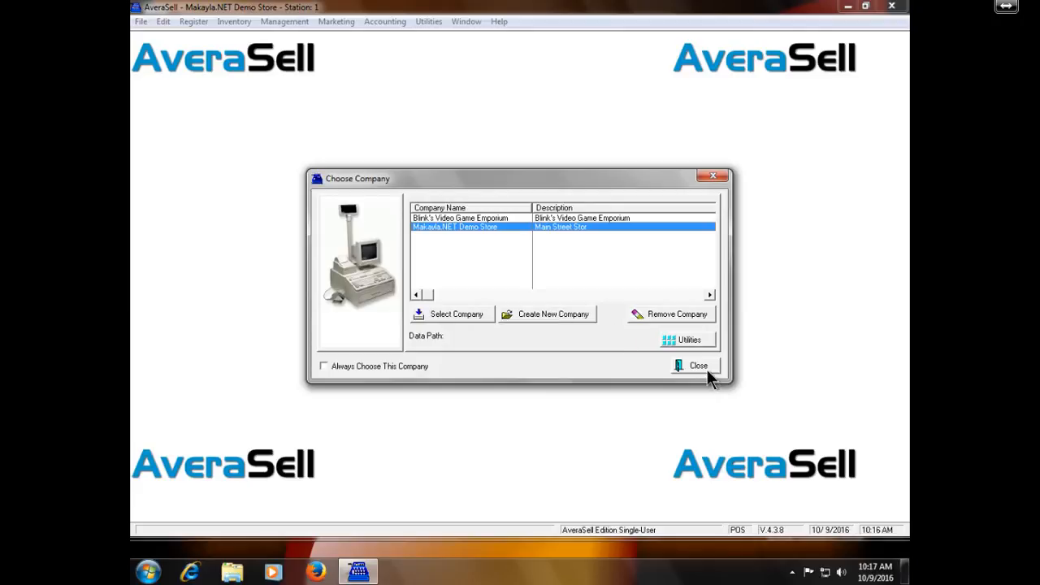
- Scroll across the Choose Company list, then close it to exit AveraSell
left_click(701, 295)
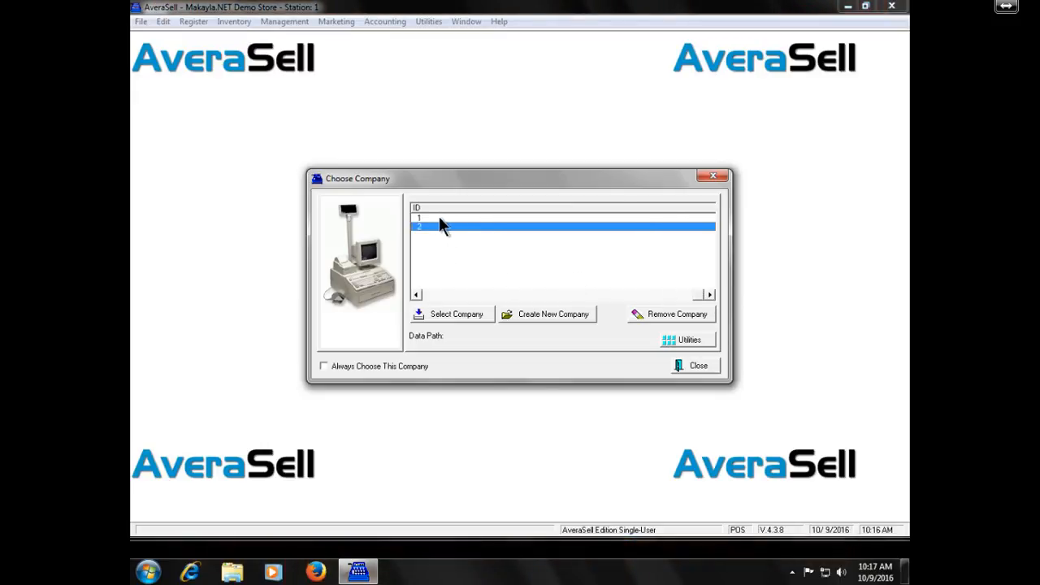
left_click(449, 295)
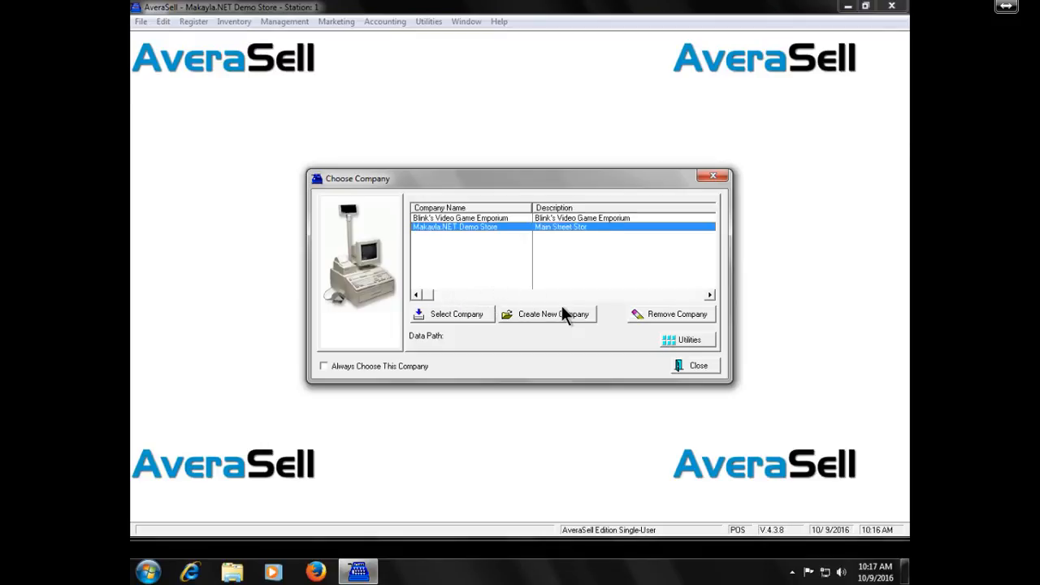
left_click(689, 365)
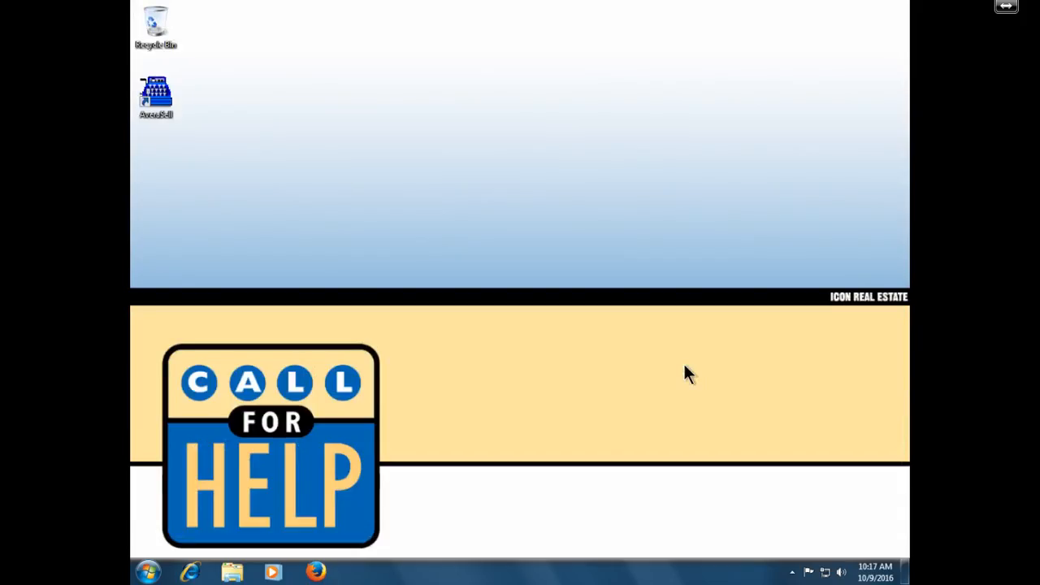
- Open Explorer and navigate through the C: drive and AVS into the DATA2 folder
left_click(233, 573)
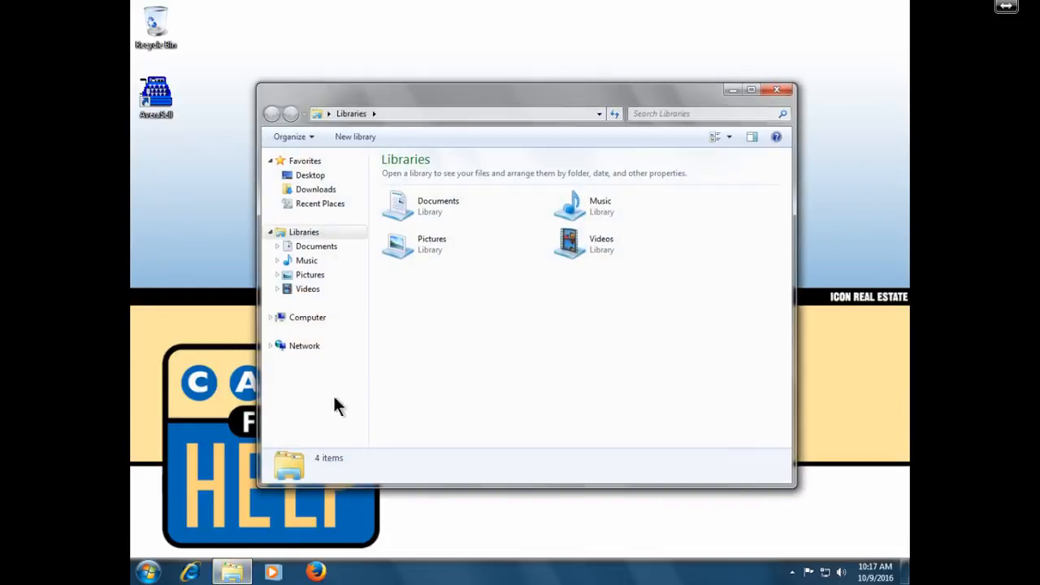
left_click(309, 318)
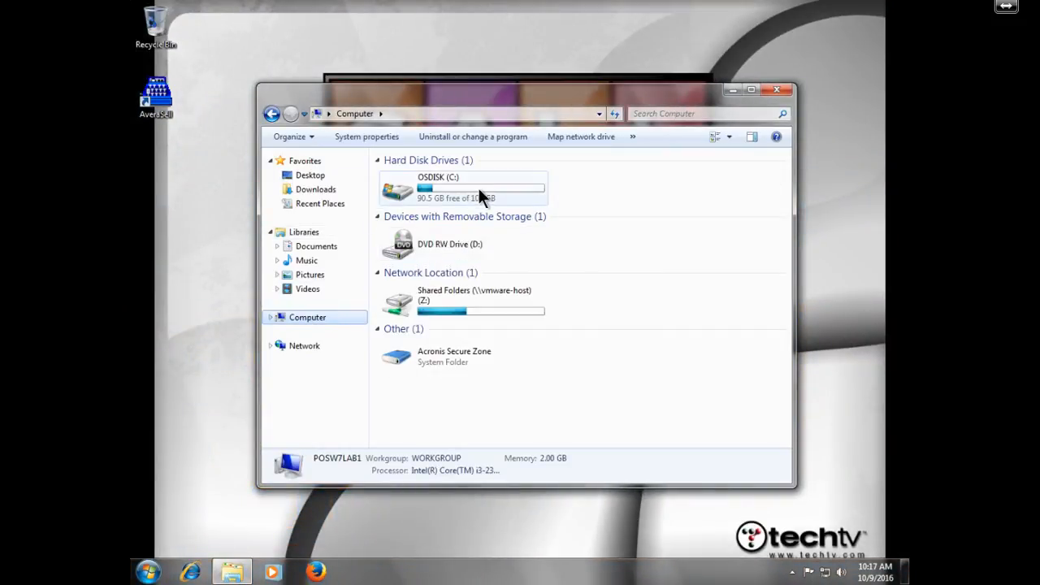
double_click(477, 187)
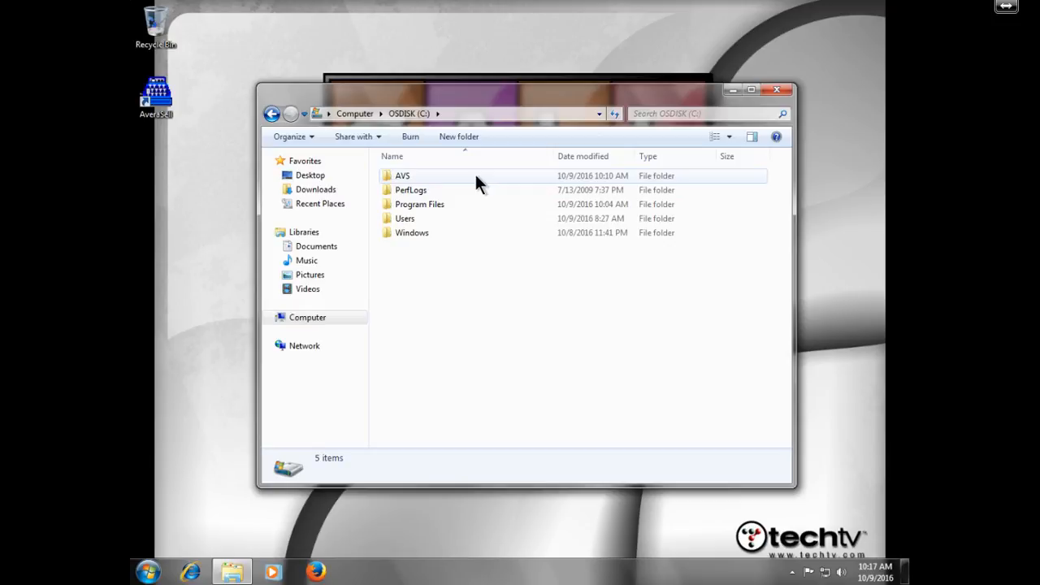
double_click(476, 176)
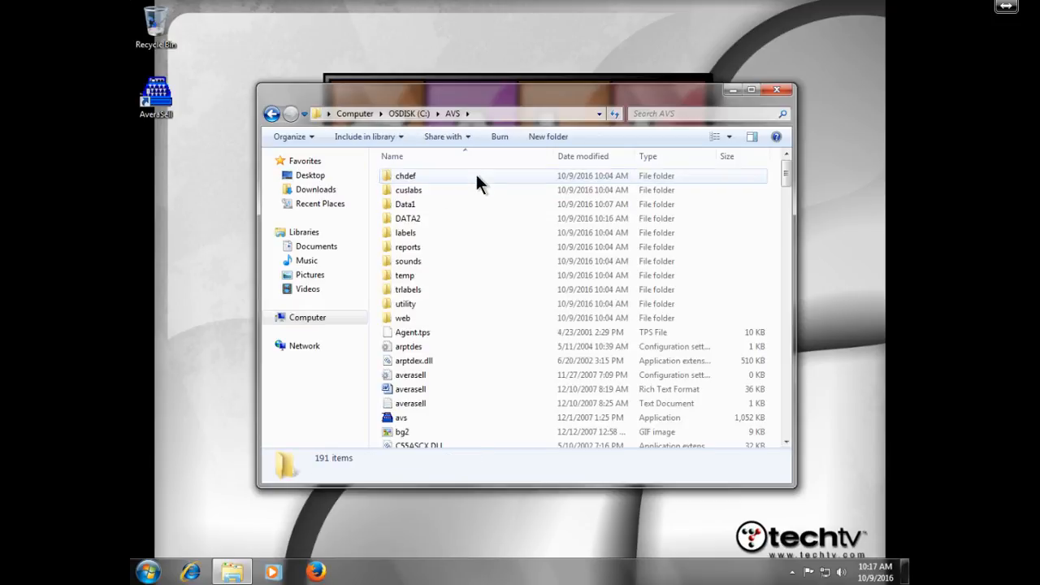
left_click(451, 202)
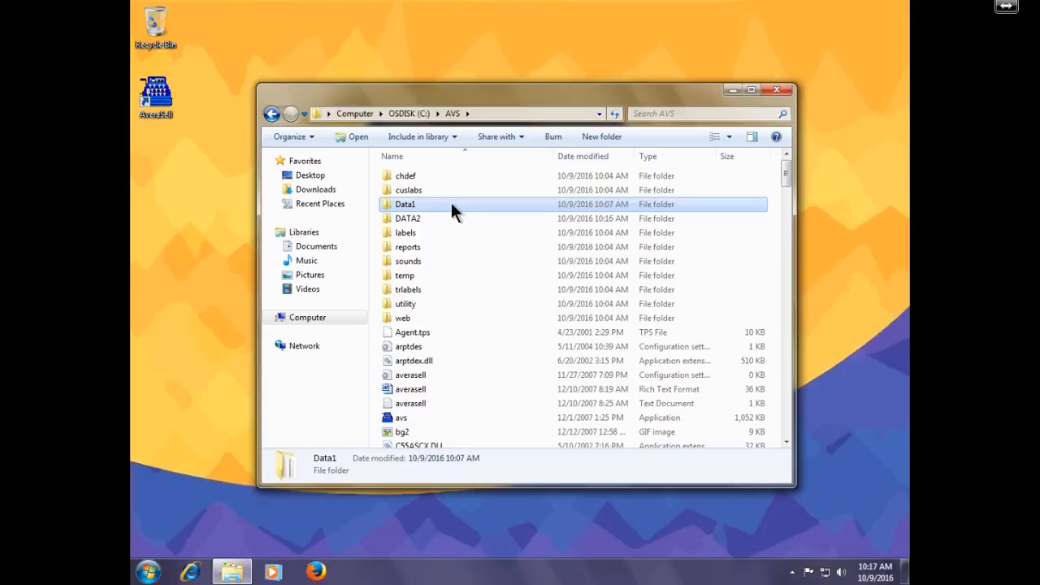
left_click(441, 219)
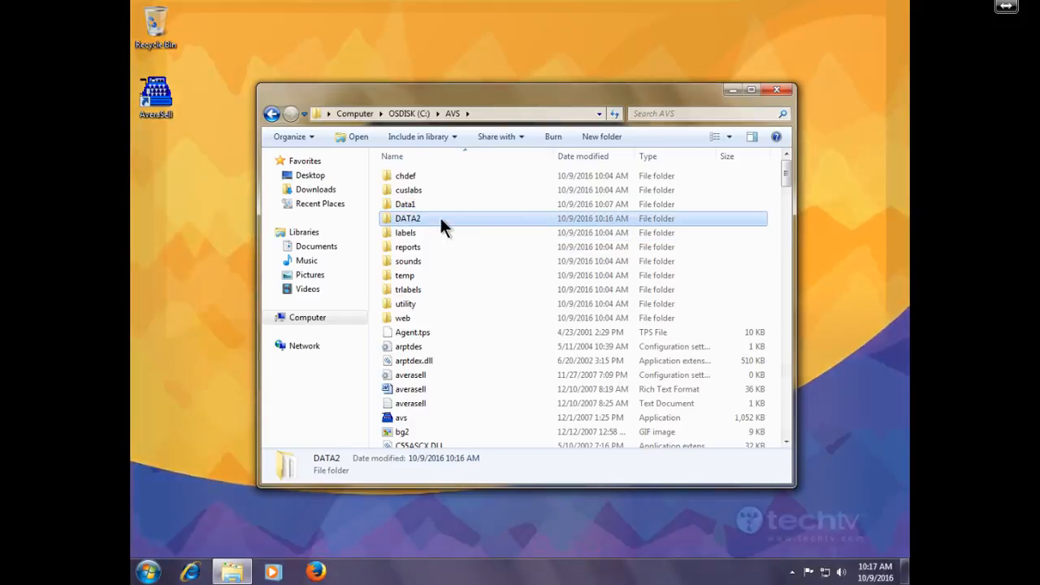
double_click(441, 218)
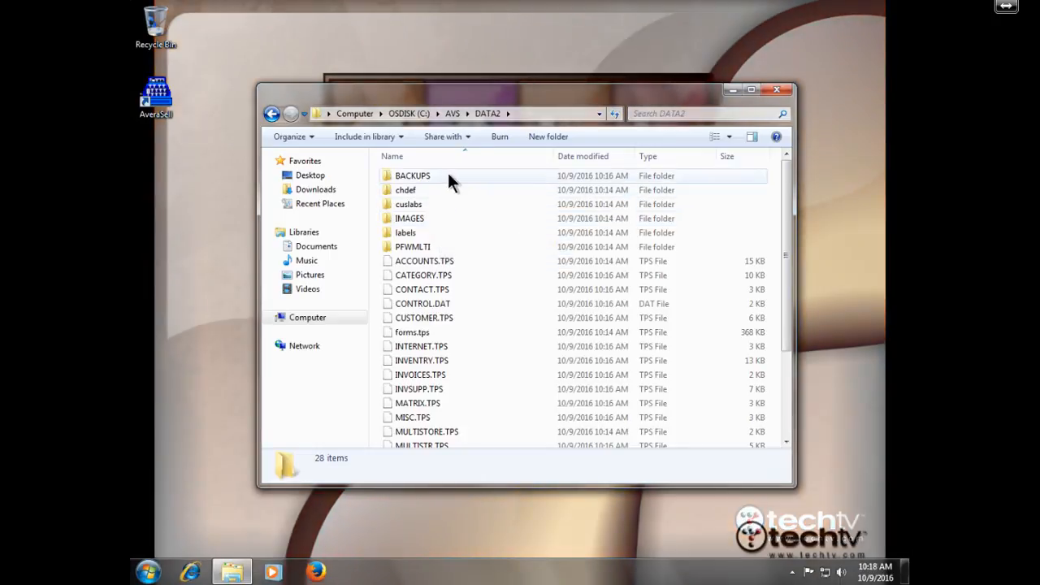
- Open BACKUPS to confirm the 274 KB 2-1 ZIP archive, then close Explorer
left_click(448, 174)
double_click(449, 177)
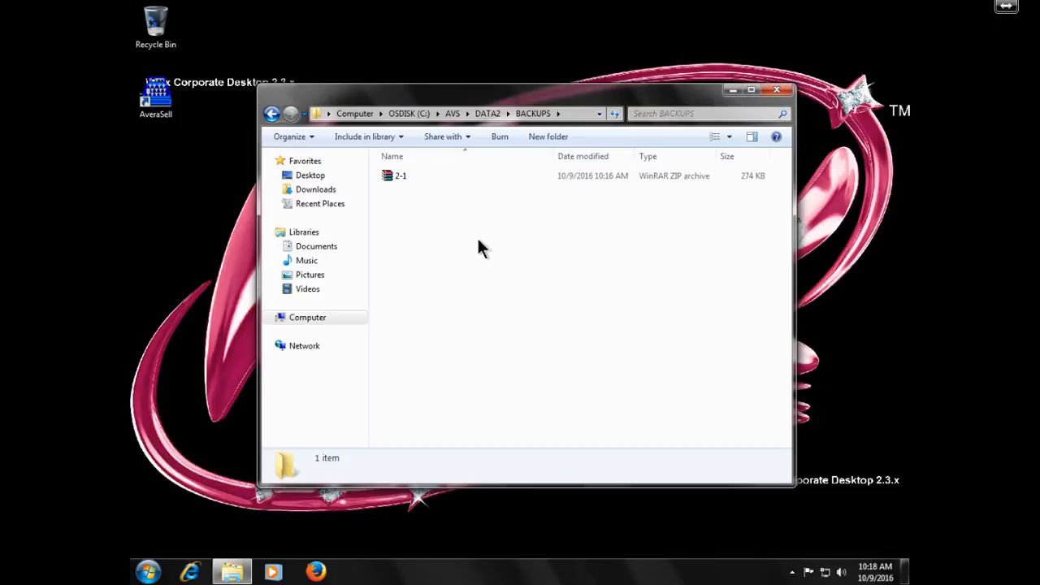
left_click(778, 91)
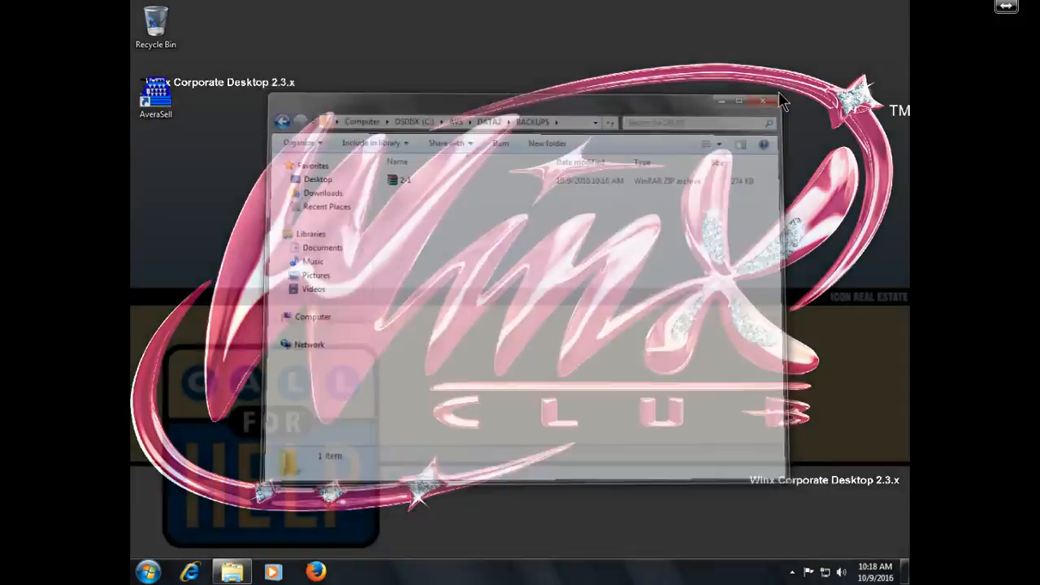